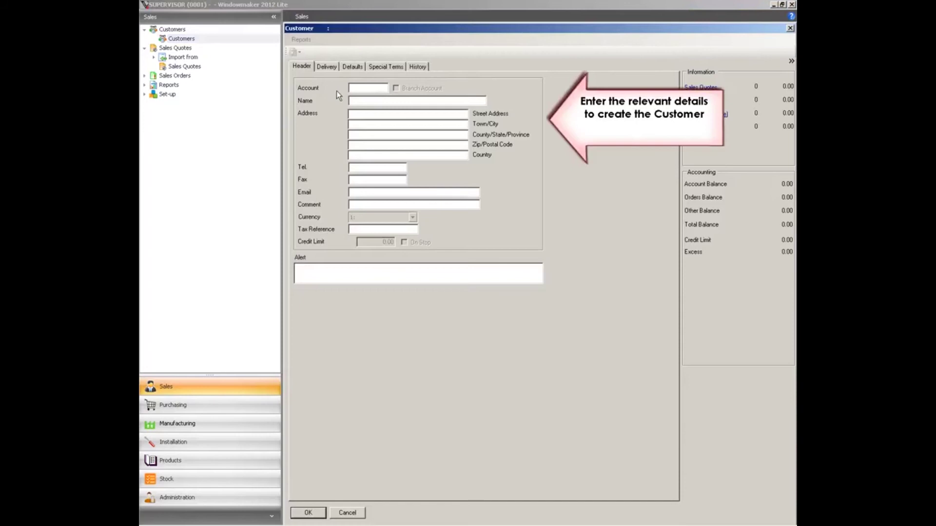
Fill in the new customer's account code, the name TestWindows, and the address and contact details.
text(AMPLE1)
key(Tab)
text(Test)
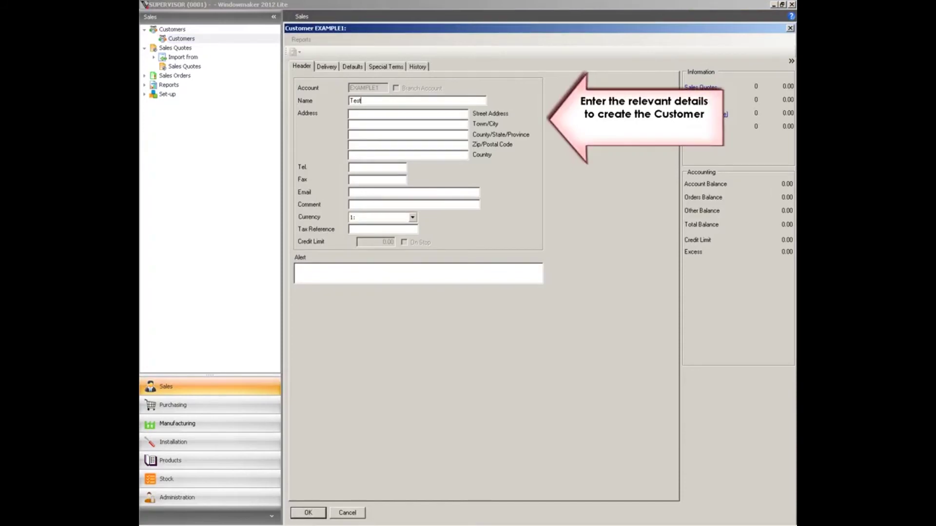
text(Windows)
key(Tab)
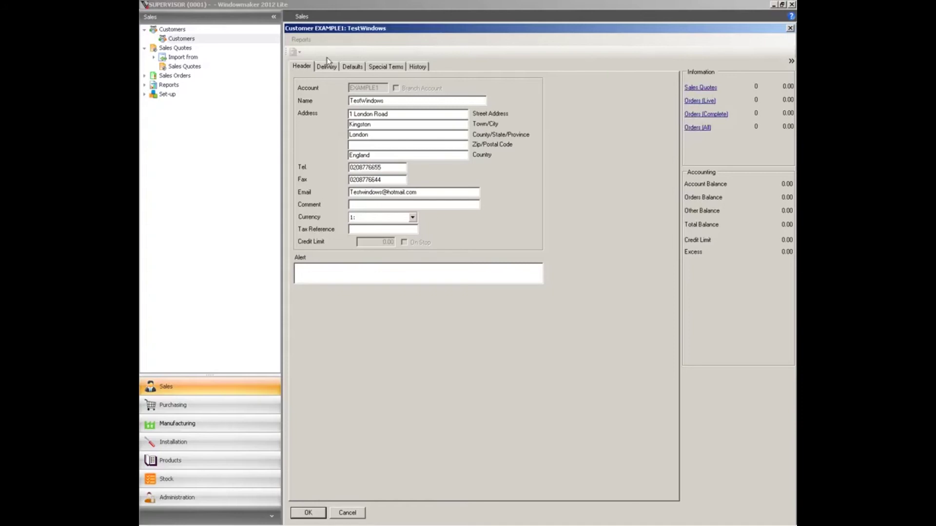
Enter the customer's delivery address in the delivery details.
click(327, 67)
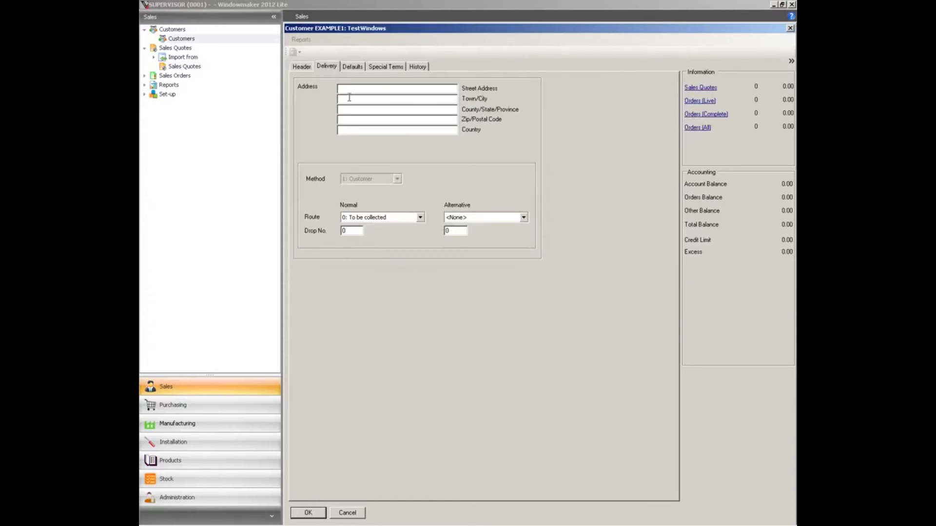
click(348, 90)
text(1 Warehouse)
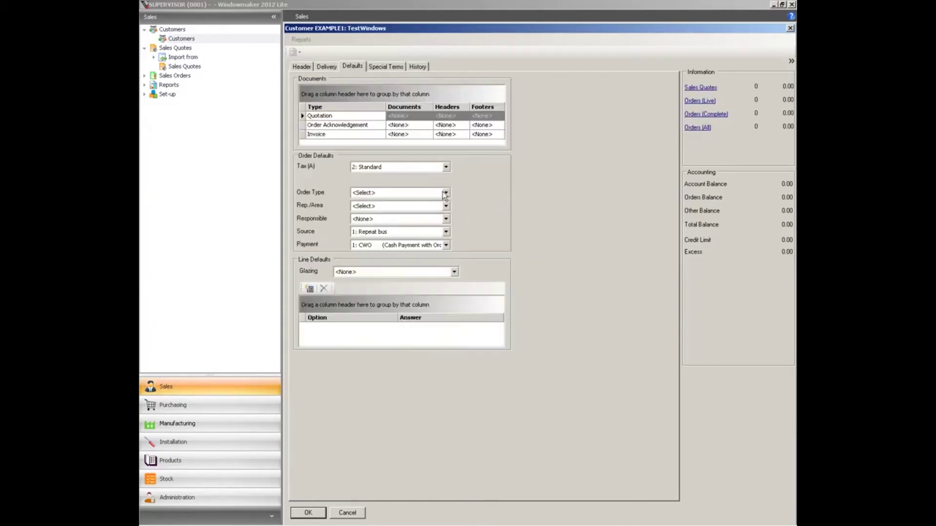
Set the customer's default order type to Trade, rep/area to Local and a responsible person, and save the record.
click(446, 193)
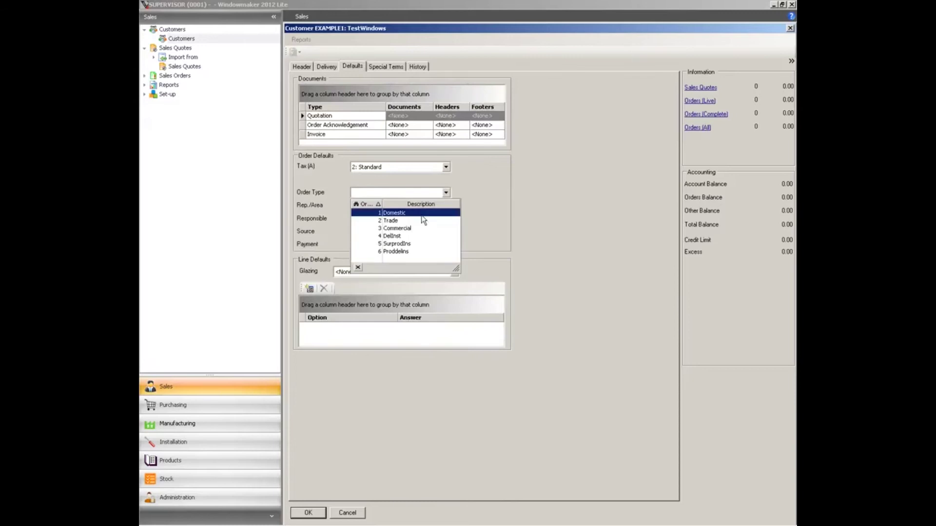
click(432, 221)
click(446, 207)
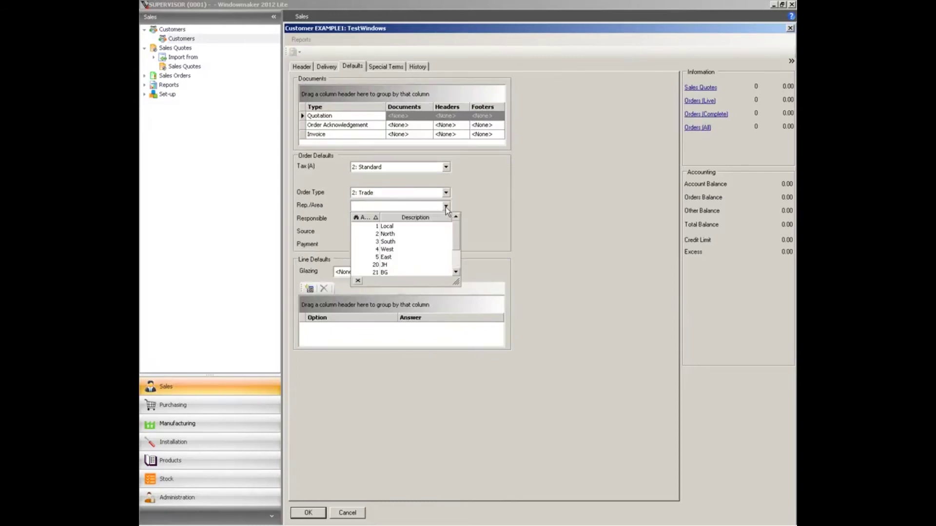
click(426, 227)
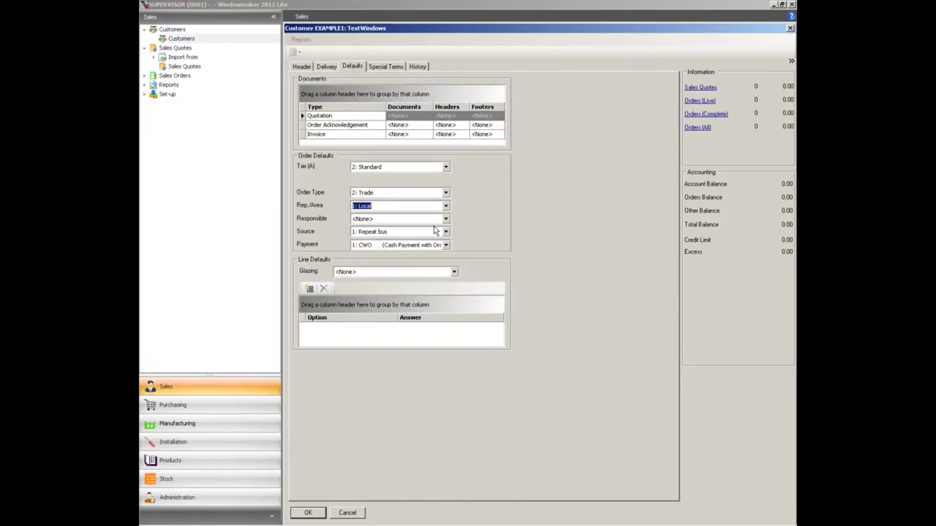
click(445, 220)
click(428, 238)
click(308, 513)
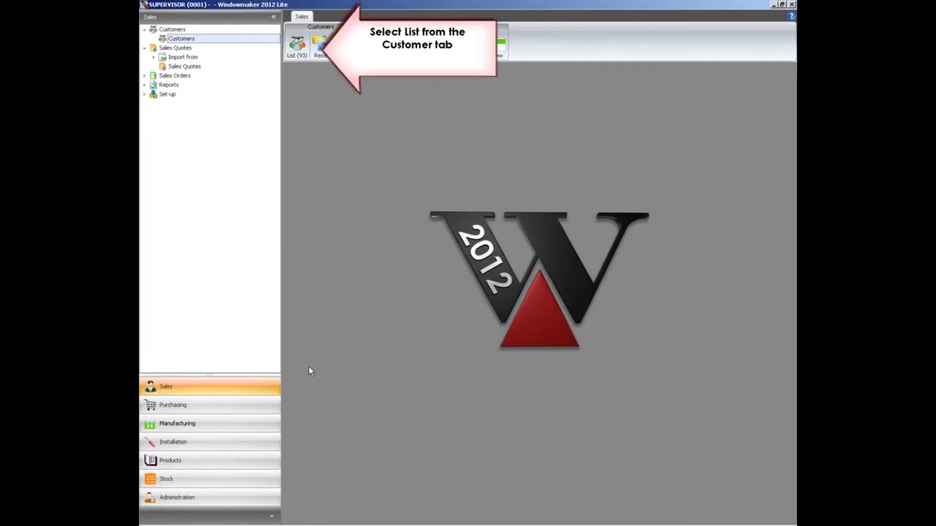
Filter the customer list by accounts starting with "exa" and select the TestWindows entry.
click(298, 51)
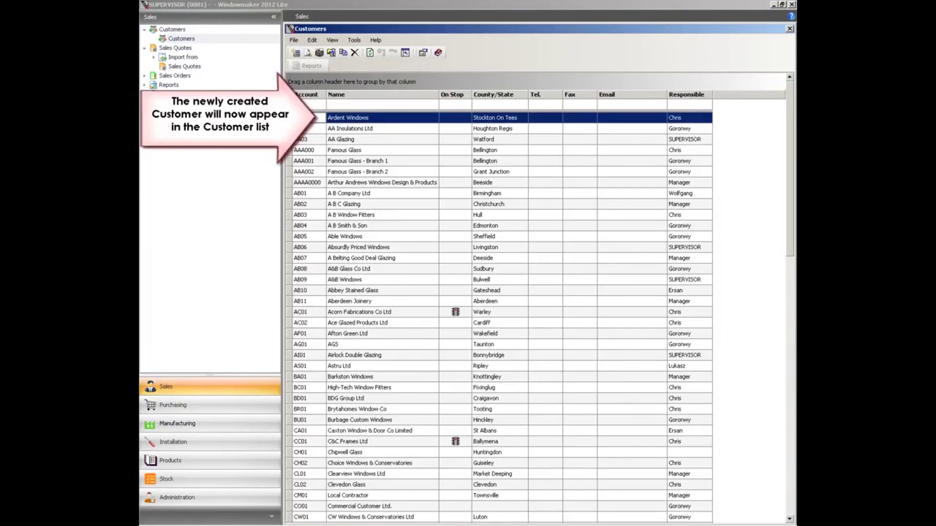
click(312, 105)
text(exa)
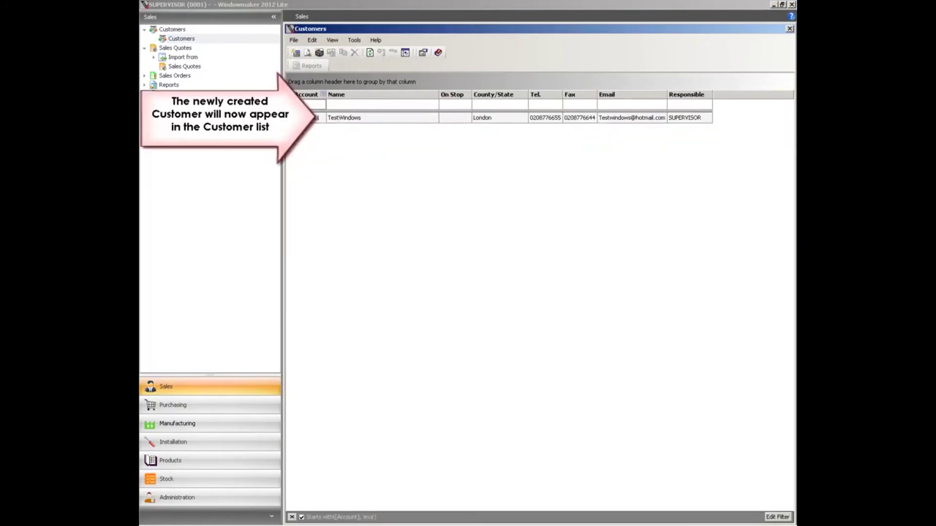
click(312, 118)
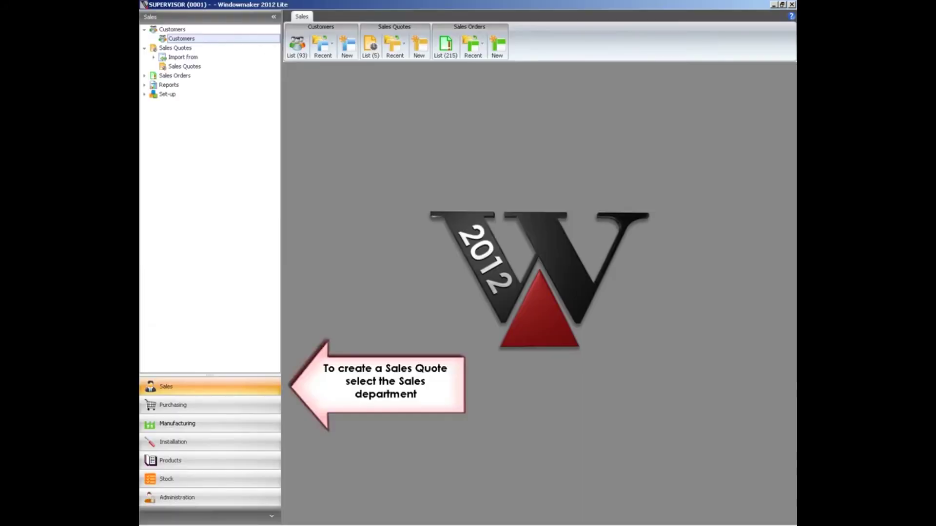
Create a new automatically numbered sales quote for the customer TestWindows.
click(258, 389)
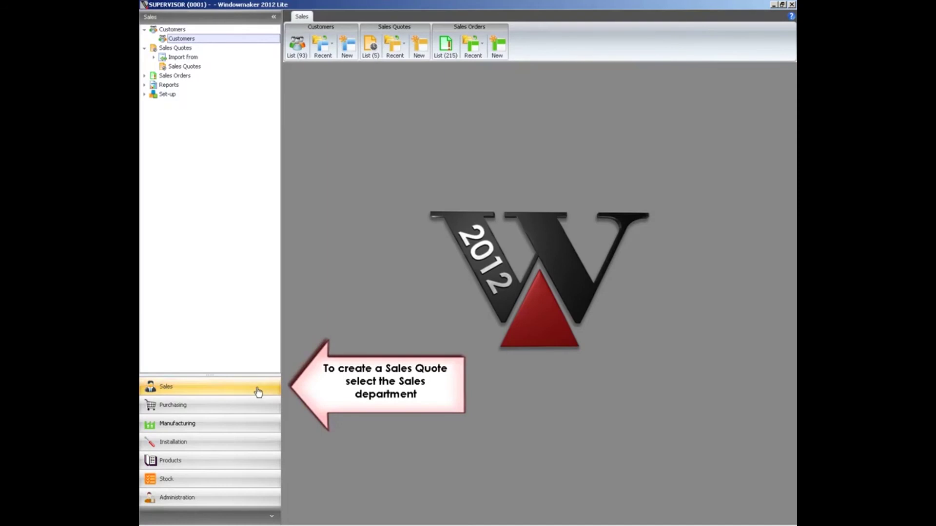
click(422, 51)
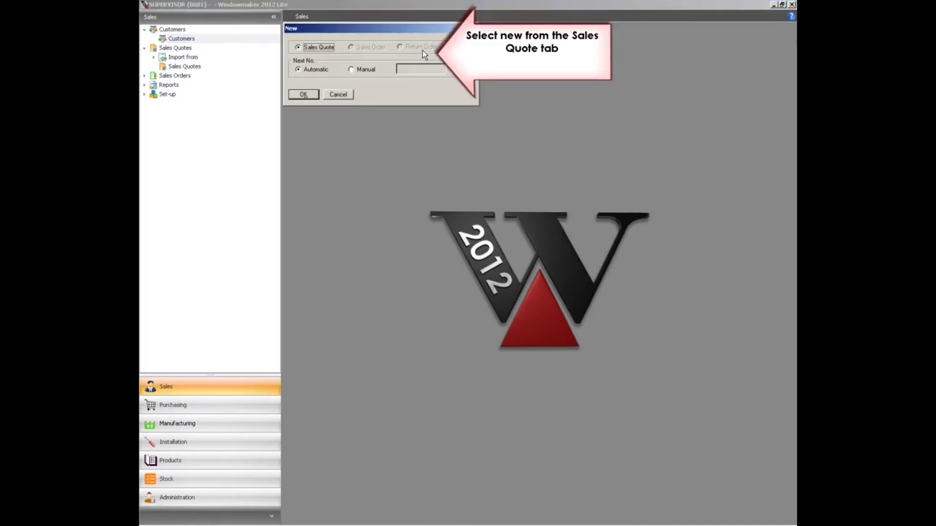
click(307, 96)
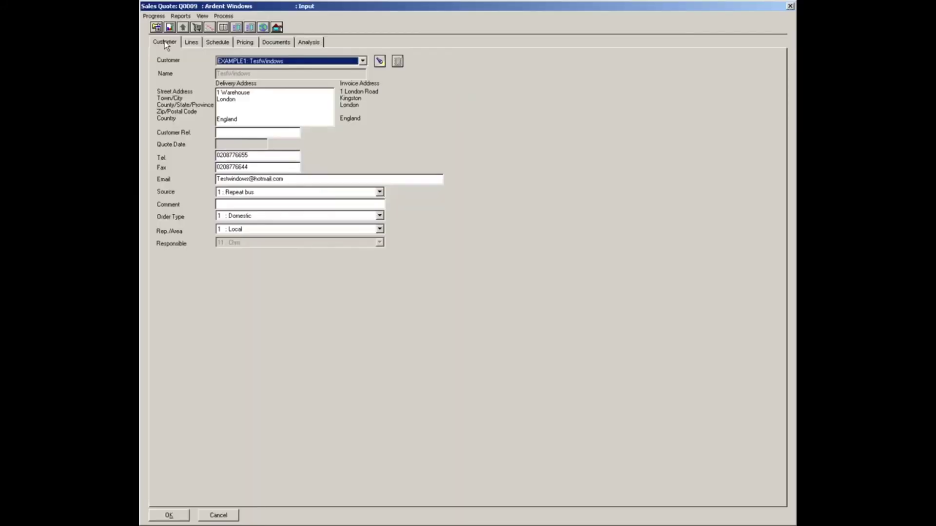
Add a non-door line to the sales quote.
click(191, 43)
click(190, 43)
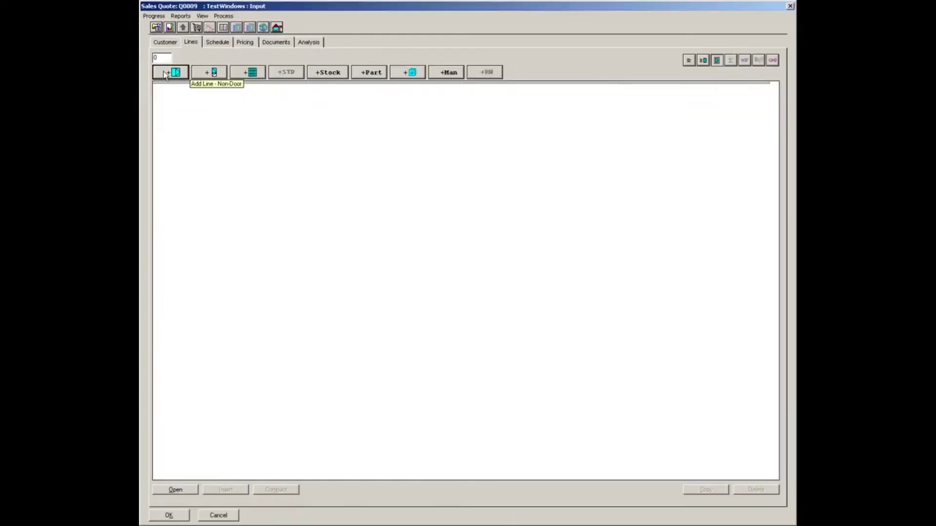
click(164, 74)
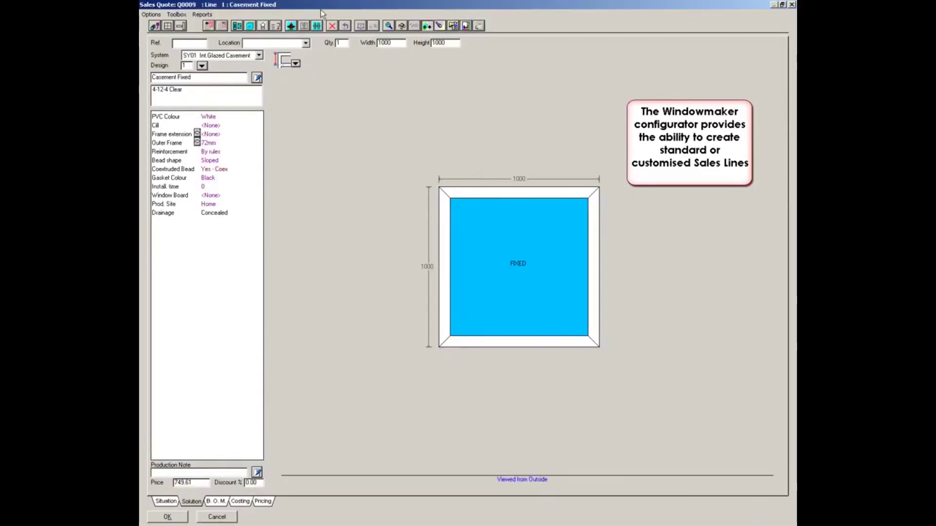
Give the window line the reference W1 and the location Hall.
click(177, 44)
text(W1)
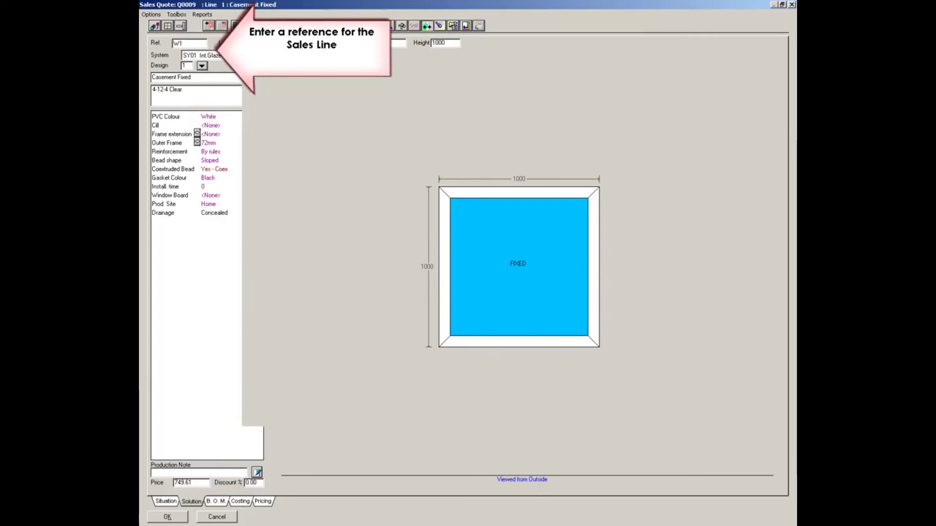
click(306, 43)
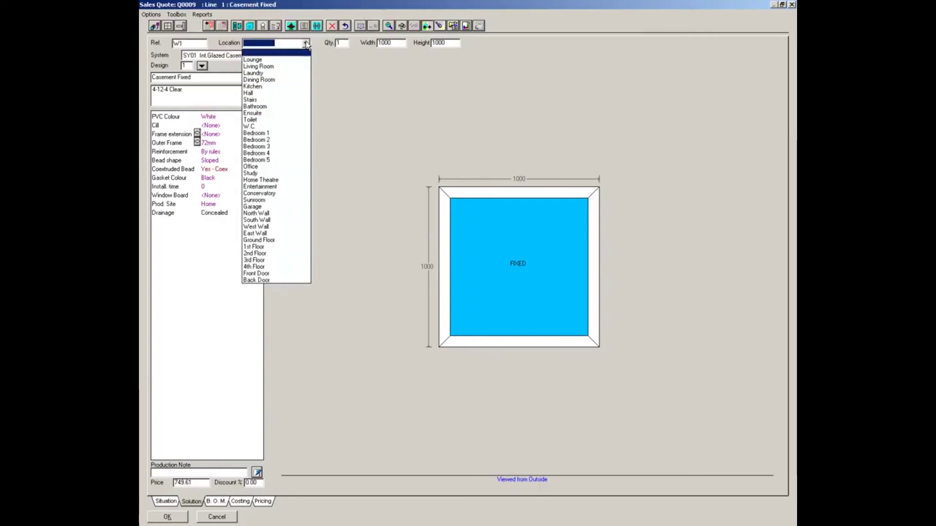
click(296, 93)
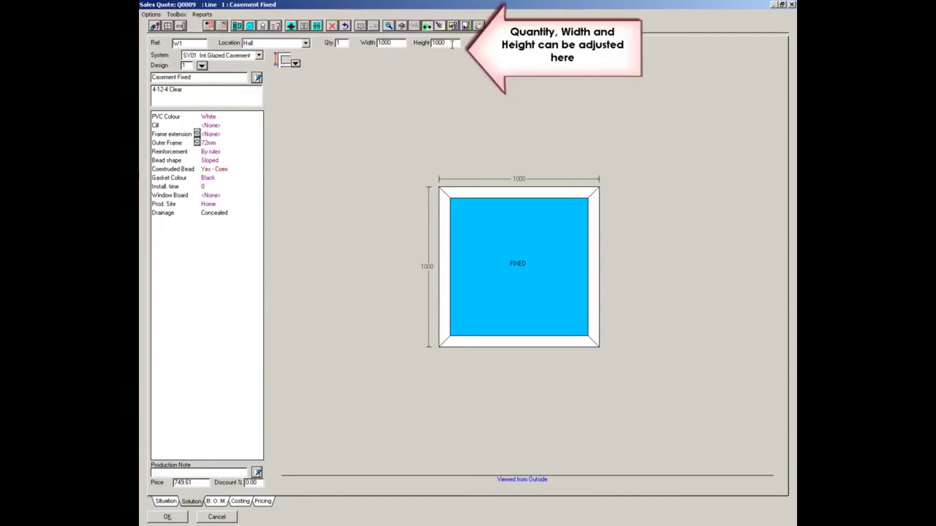
Keep the SY01 Int.Glazed Casement system and apply design template 7 to the window.
click(259, 56)
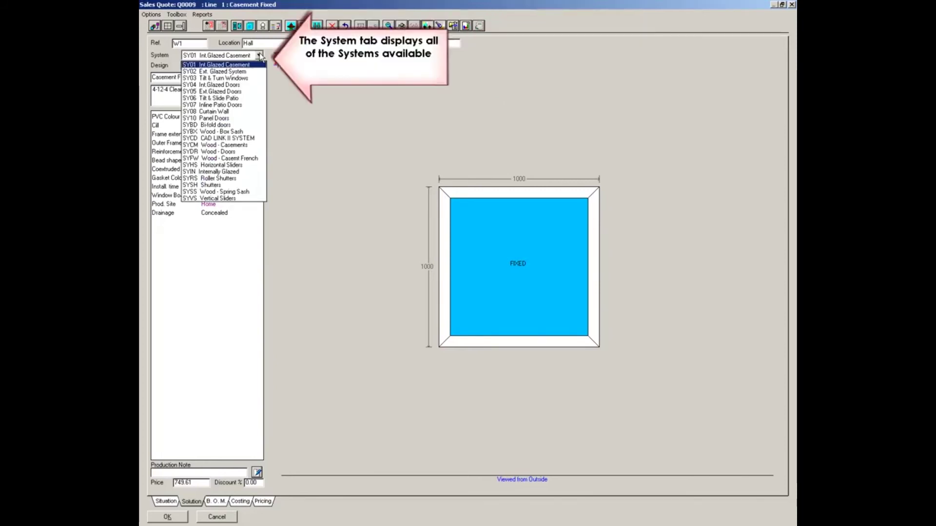
click(260, 57)
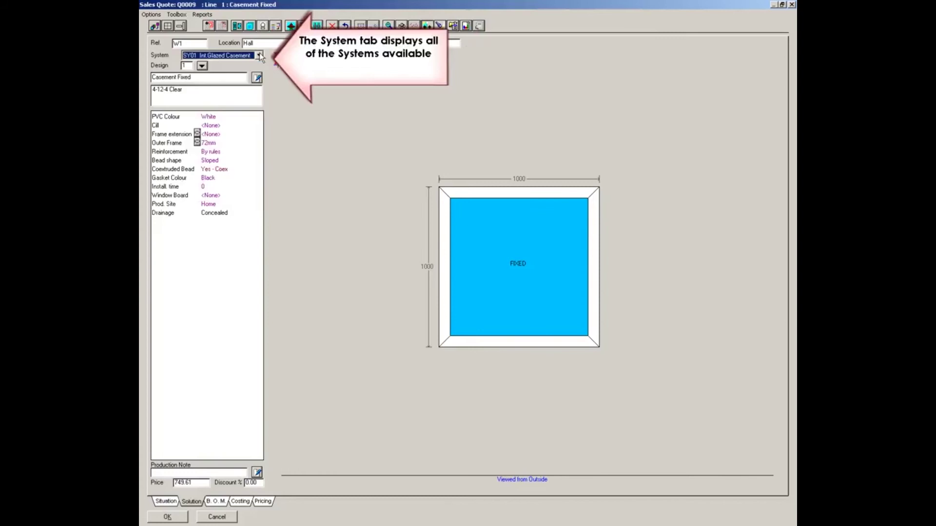
click(202, 66)
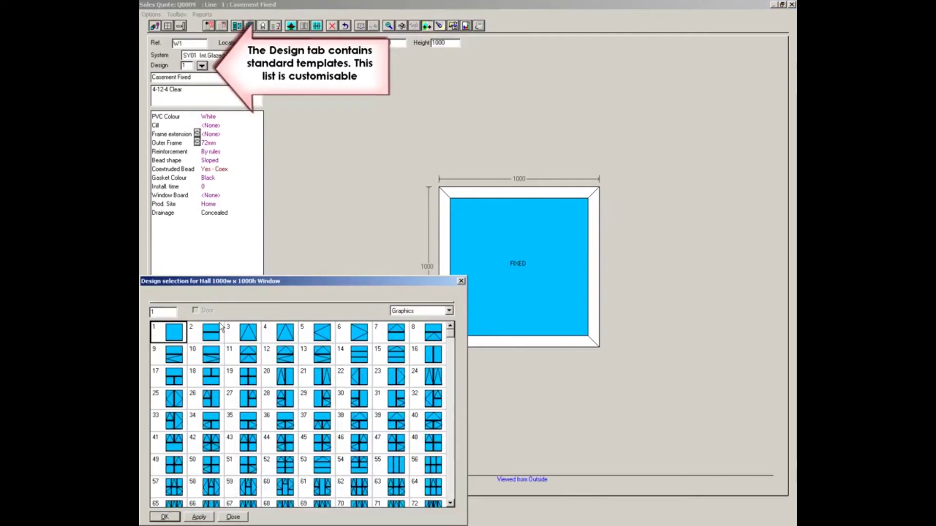
click(395, 330)
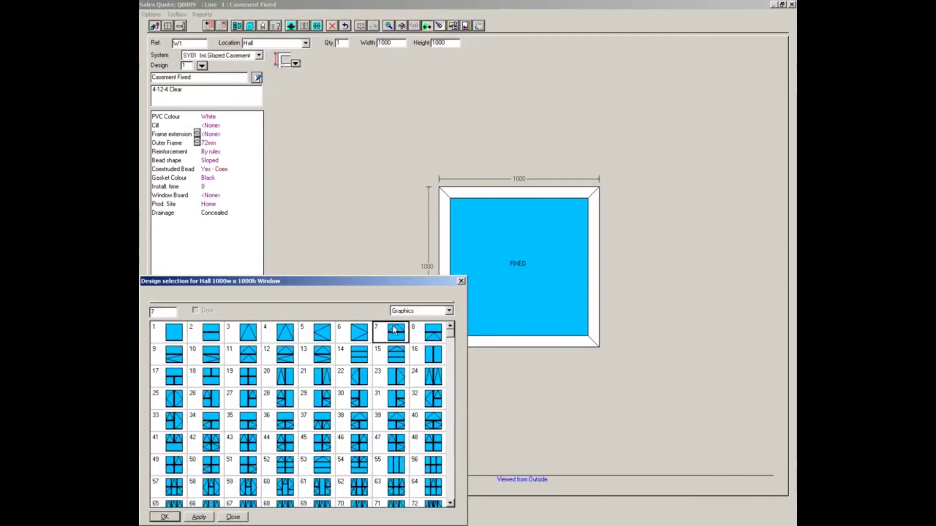
double_click(390, 327)
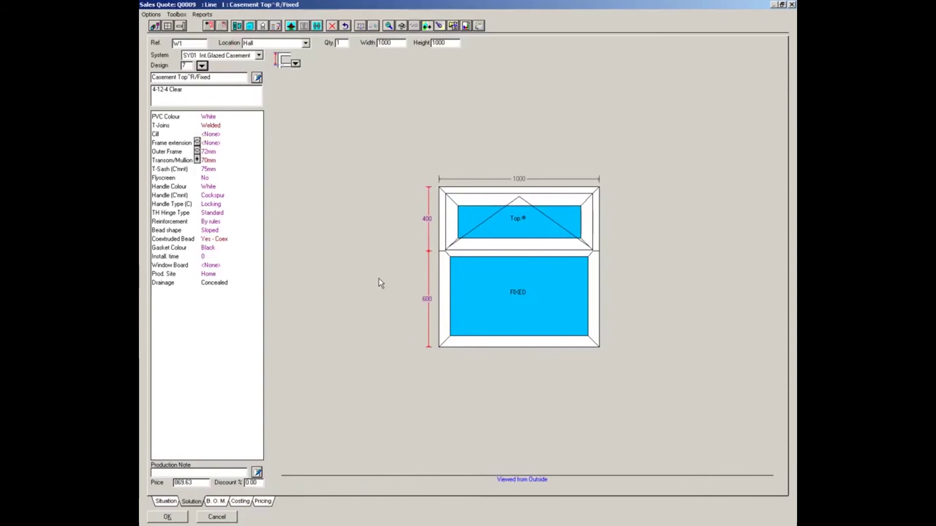
Change the window's glazing to 4-16-4 Clear K.
click(174, 92)
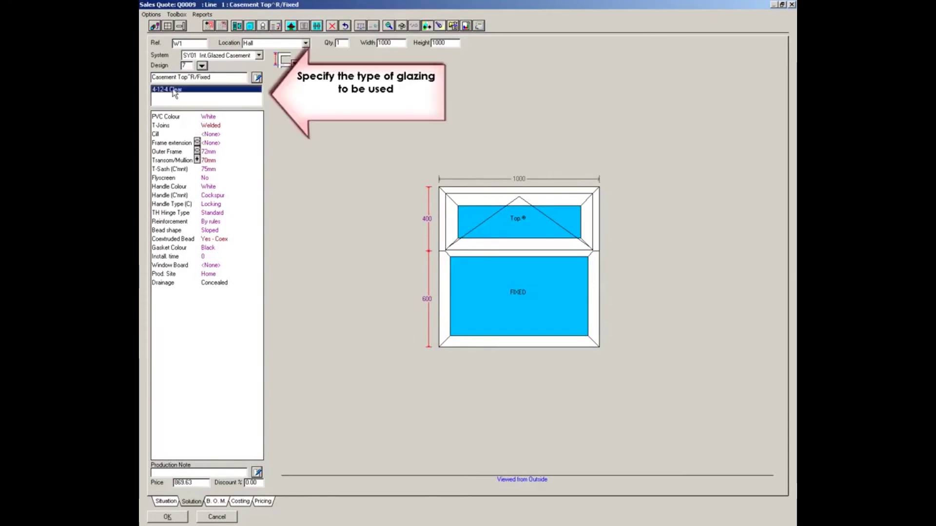
double_click(174, 93)
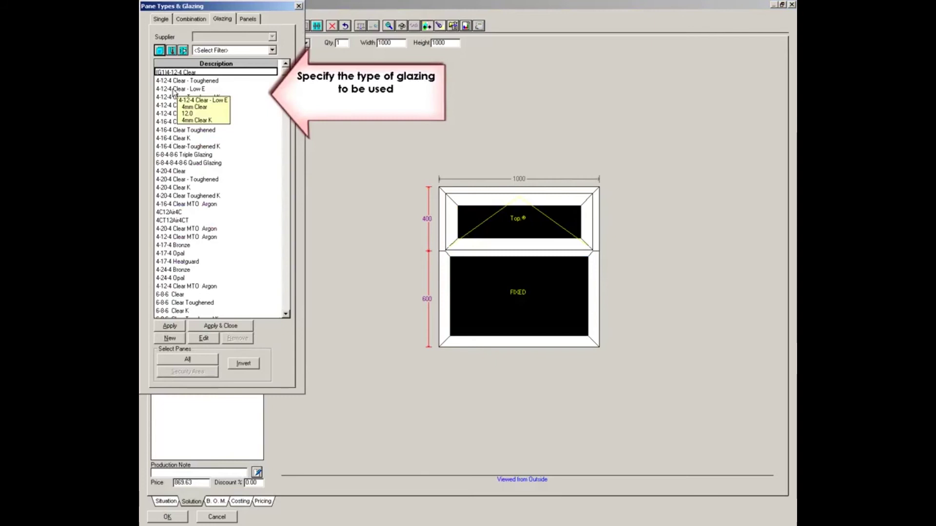
click(173, 138)
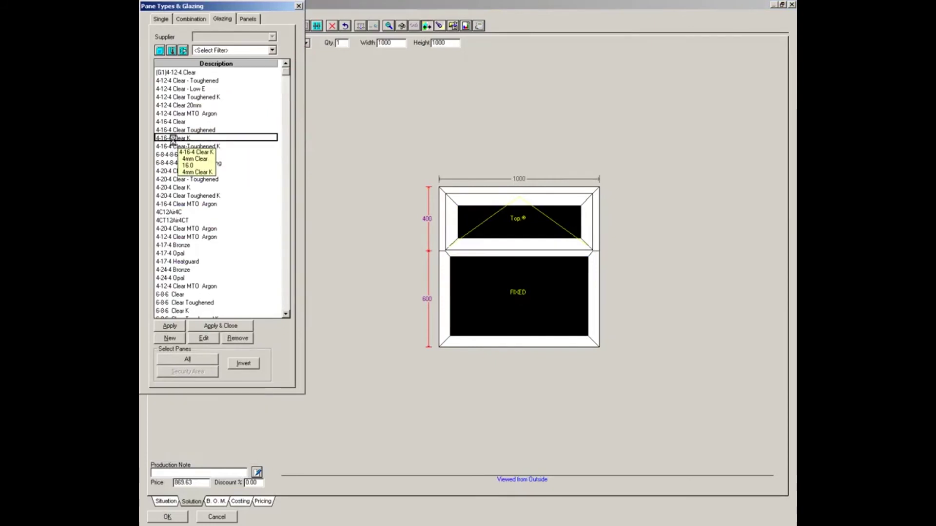
double_click(173, 138)
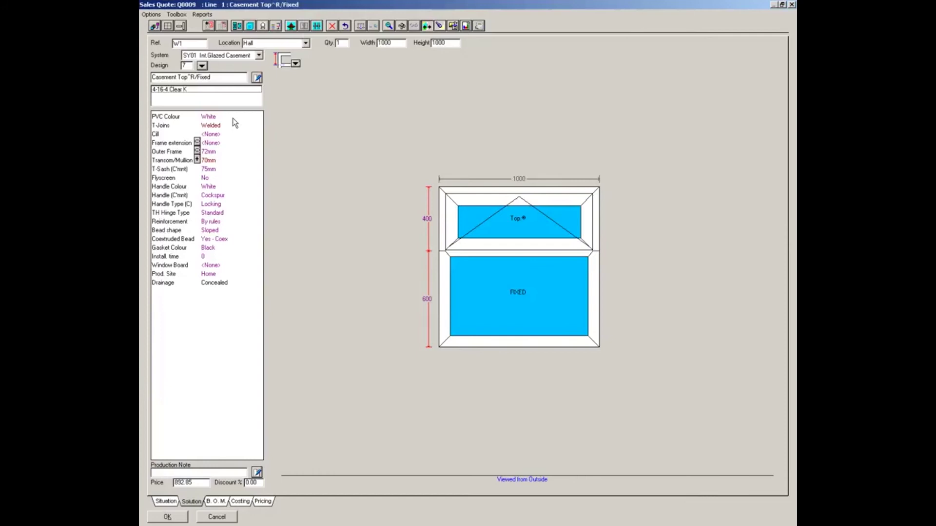
Set the window's PVC colour to Foil 2S with a Light Oak foil.
click(213, 119)
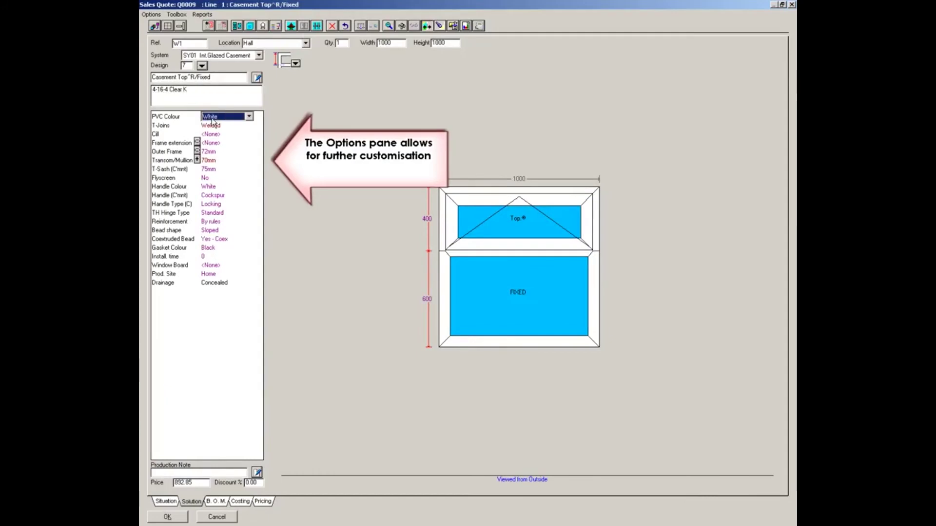
click(212, 120)
click(213, 139)
click(213, 127)
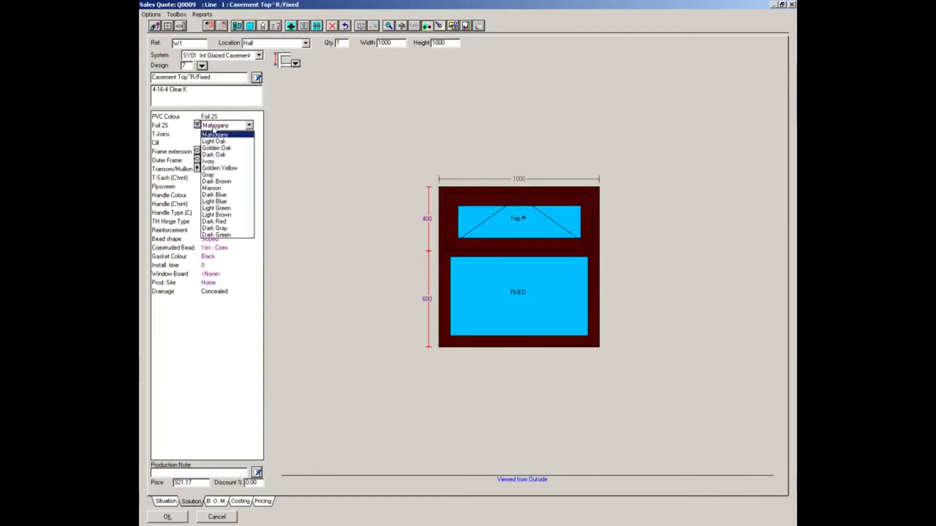
click(214, 144)
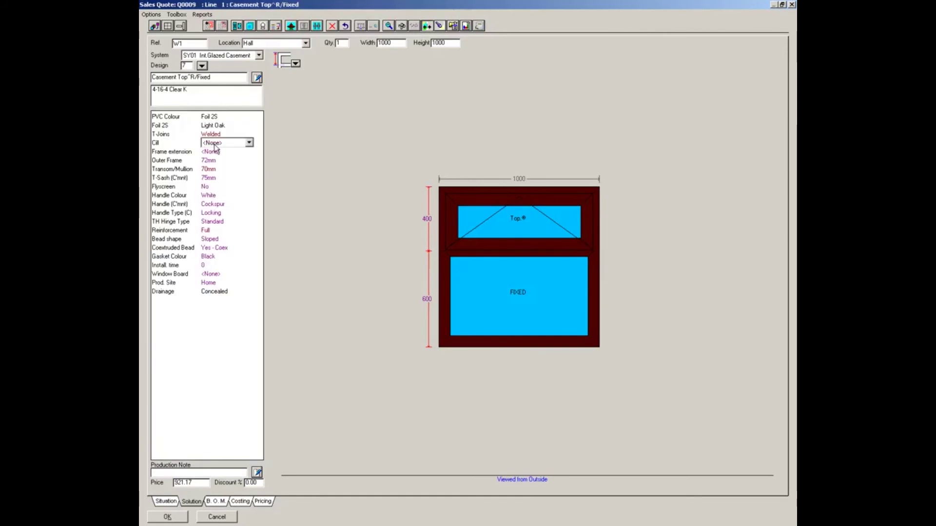
Add a 95mm cill to the window and save the line to the quote.
click(214, 143)
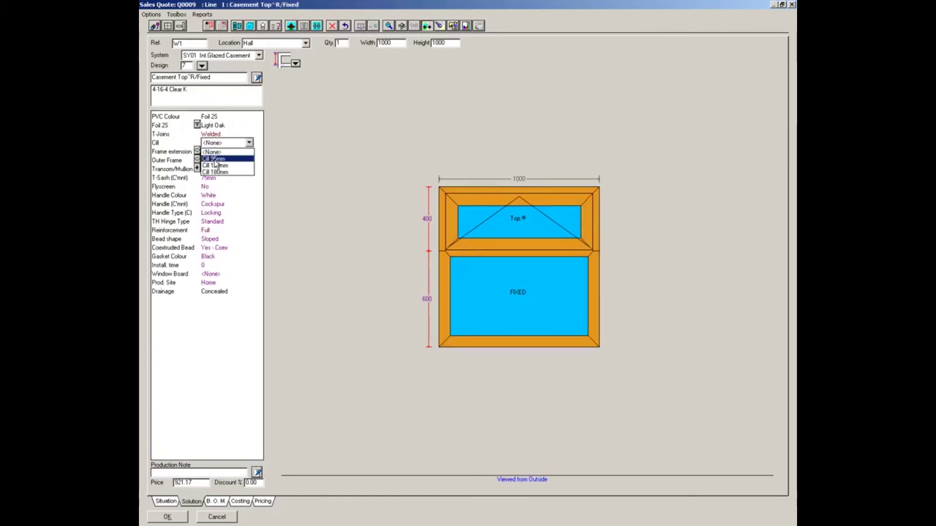
click(216, 159)
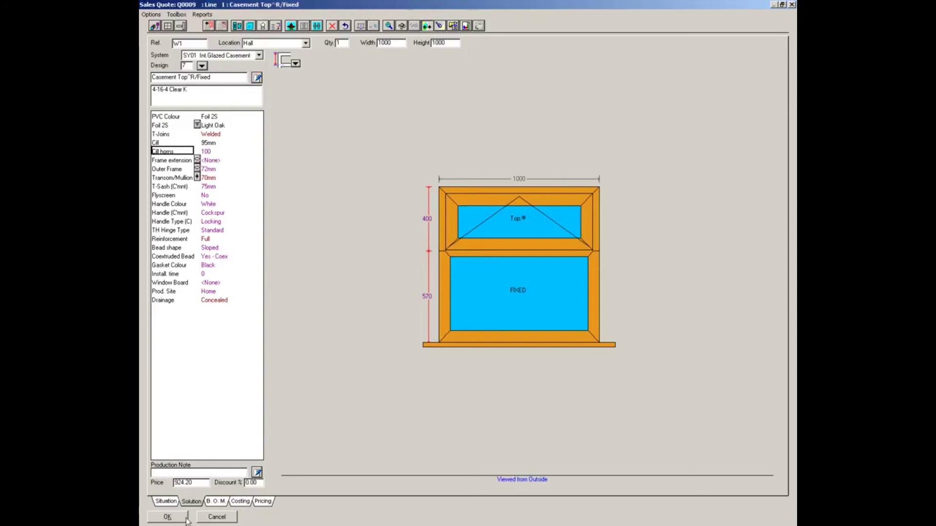
click(169, 517)
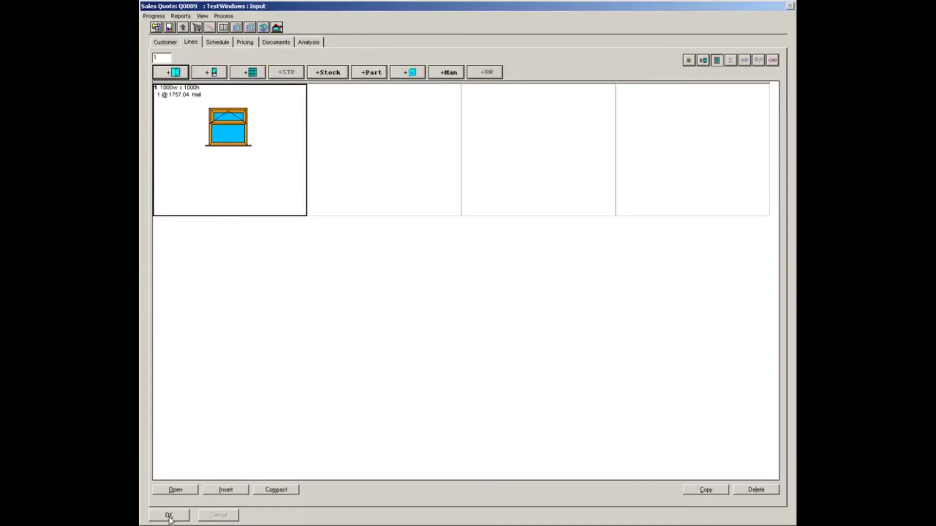
Add a new door line to the quote and give it the upright shape with a semicircular arched head.
click(207, 73)
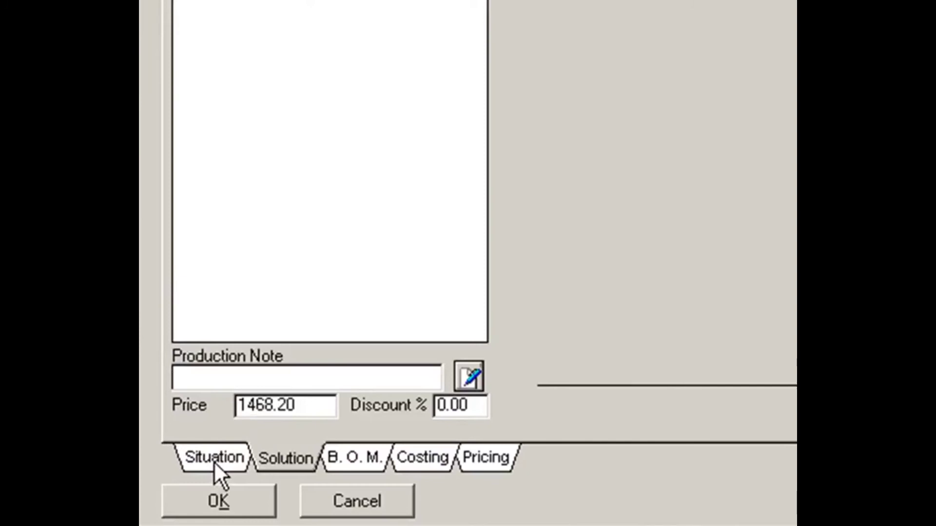
click(214, 461)
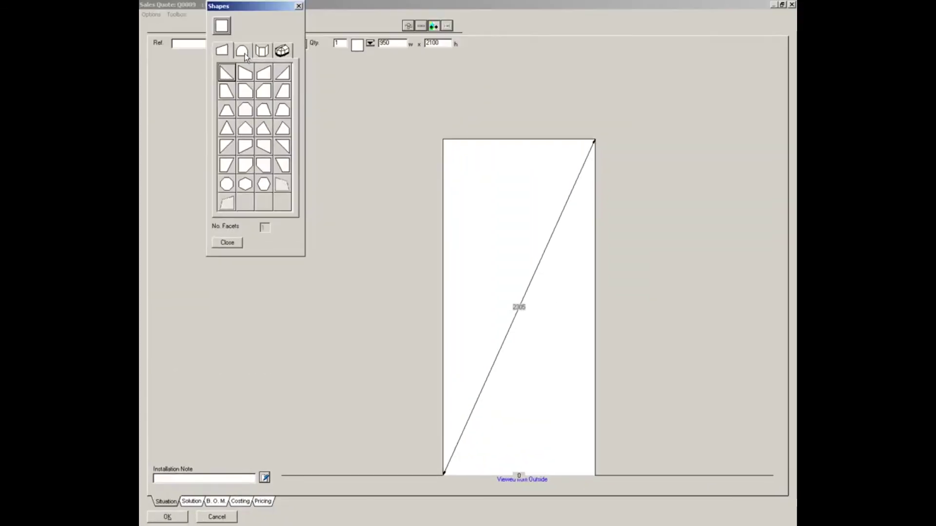
click(245, 55)
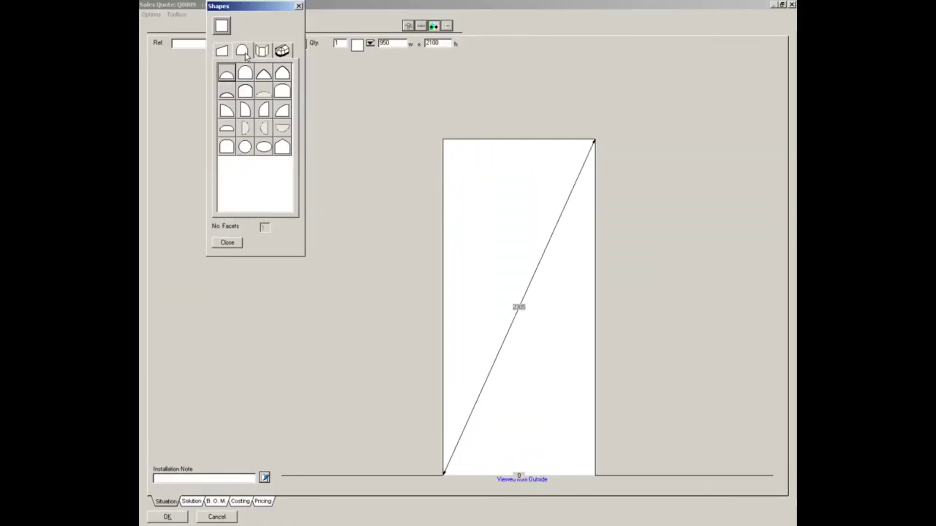
click(245, 73)
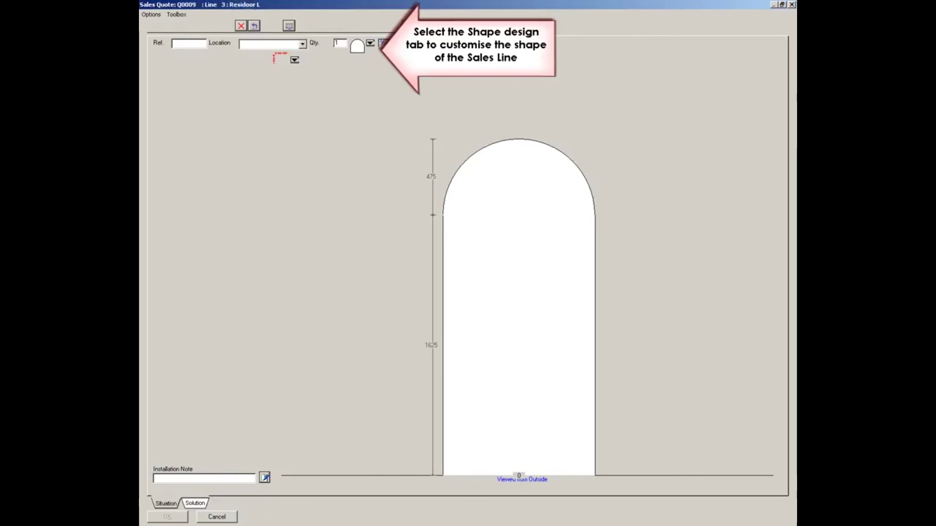
Set the arched door's size to 1100 wide by 2700 high and display its design solution.
text(11)
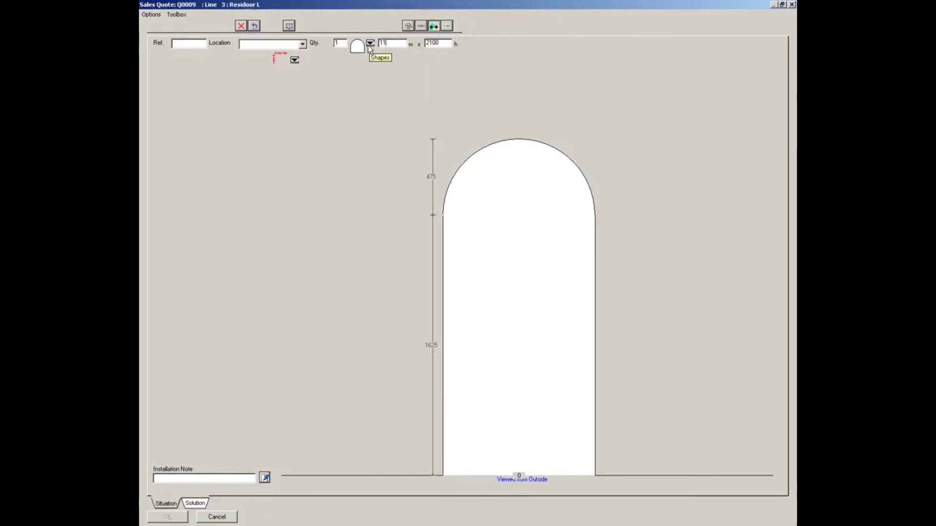
text(00)
key(Tab)
text(2)
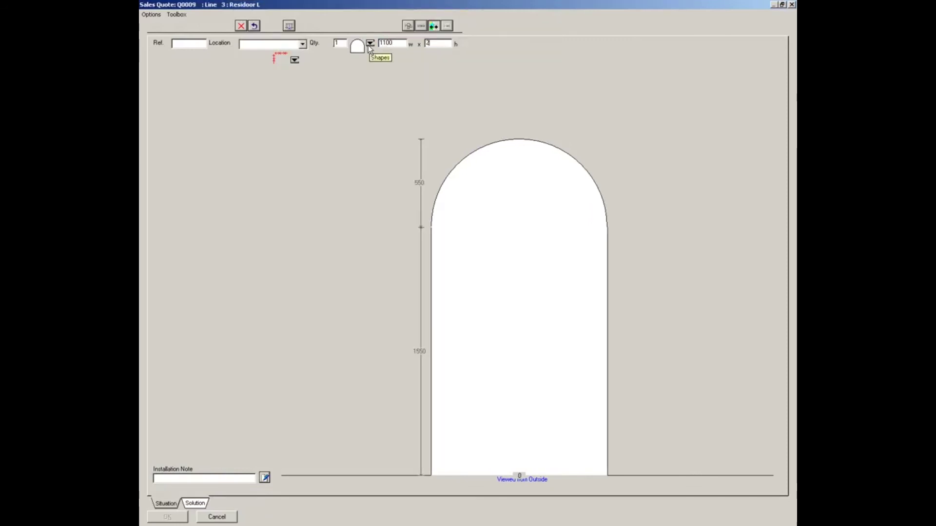
text(700)
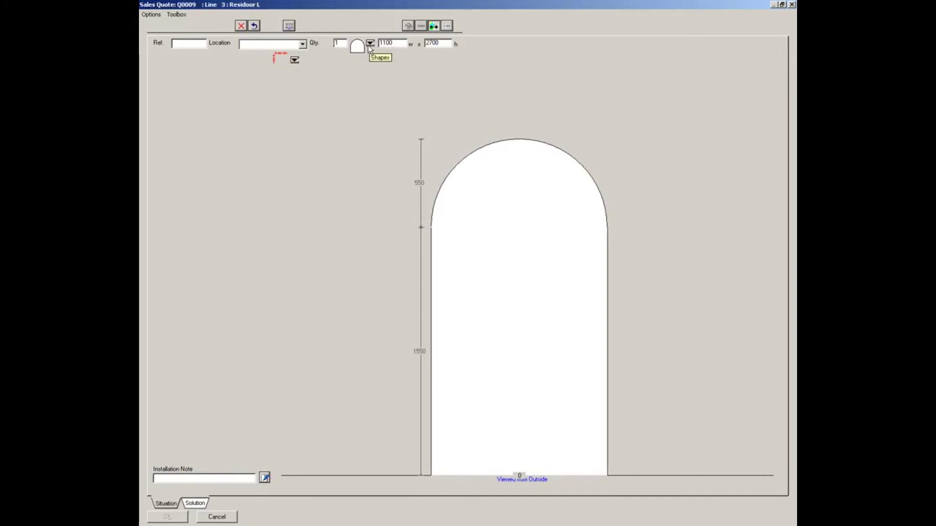
click(196, 503)
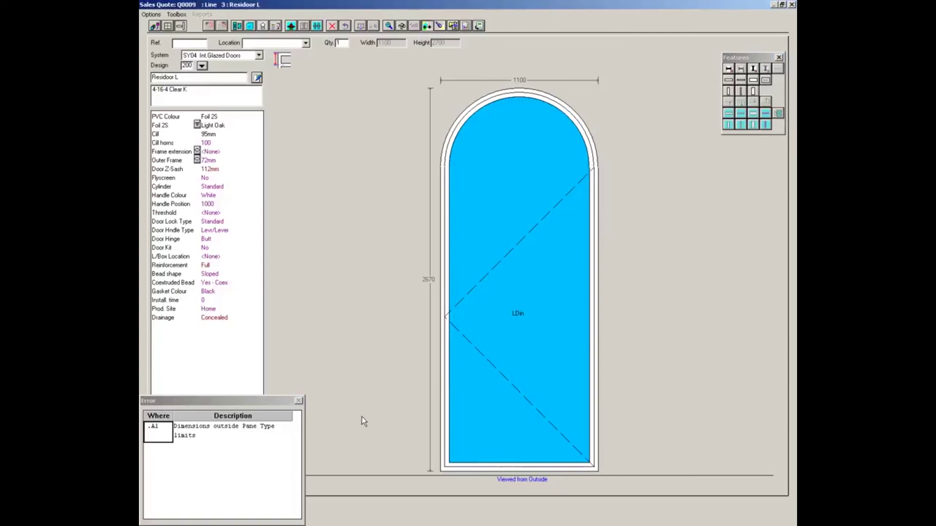
Change the door's single pane to FIXED and divide the frame with a horizontal coupling at the base of the arch.
click(236, 25)
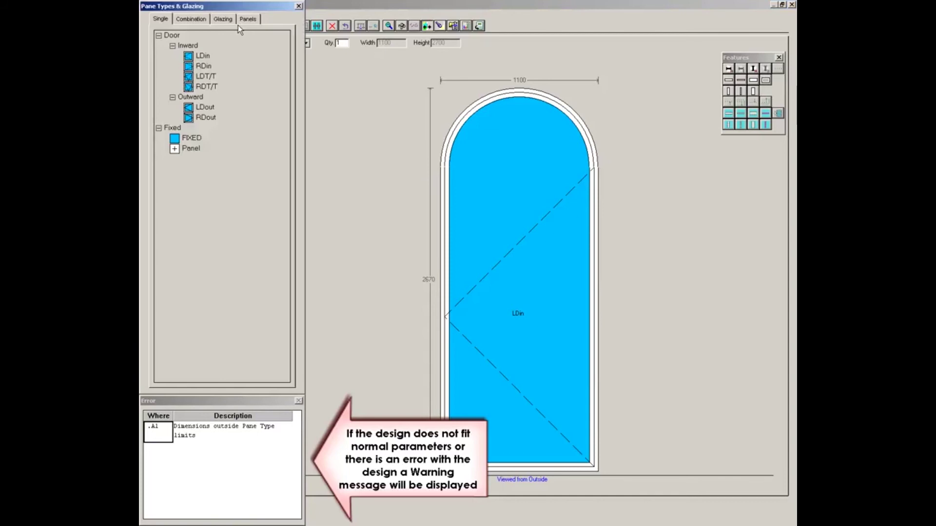
click(500, 238)
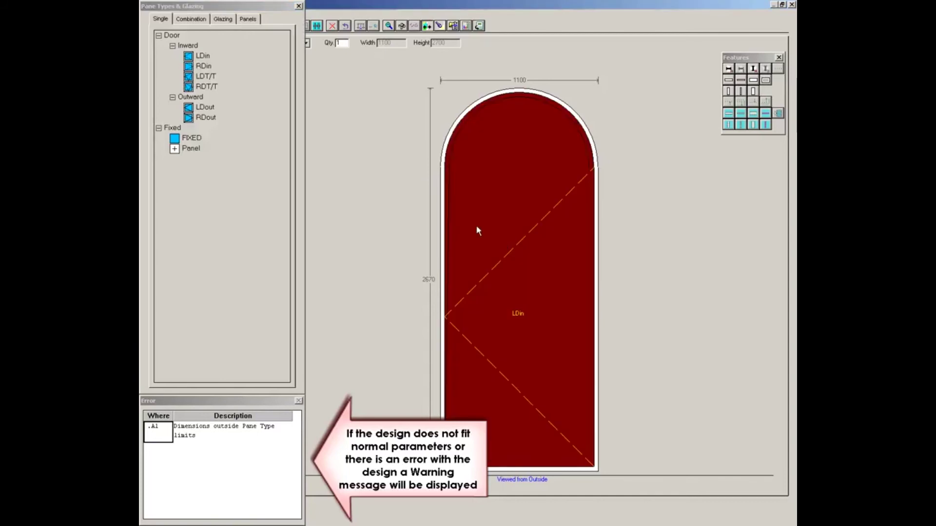
click(177, 141)
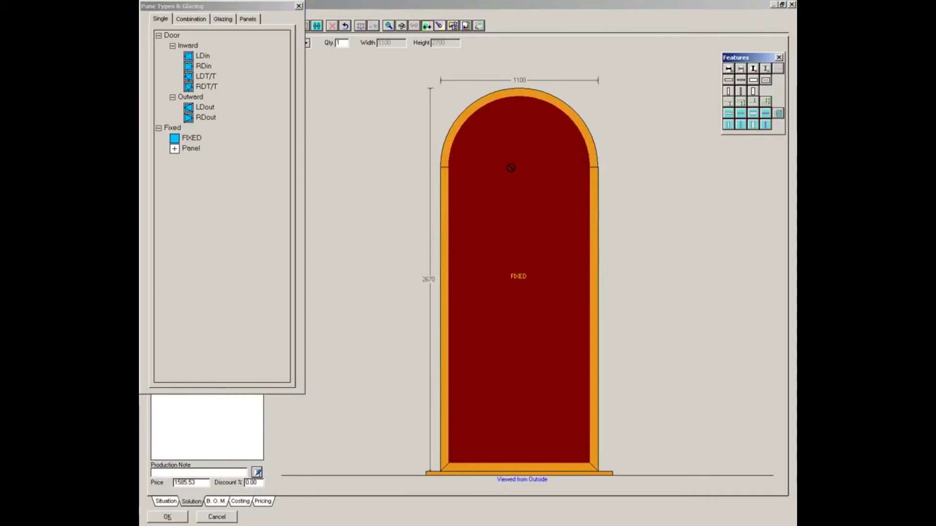
click(494, 169)
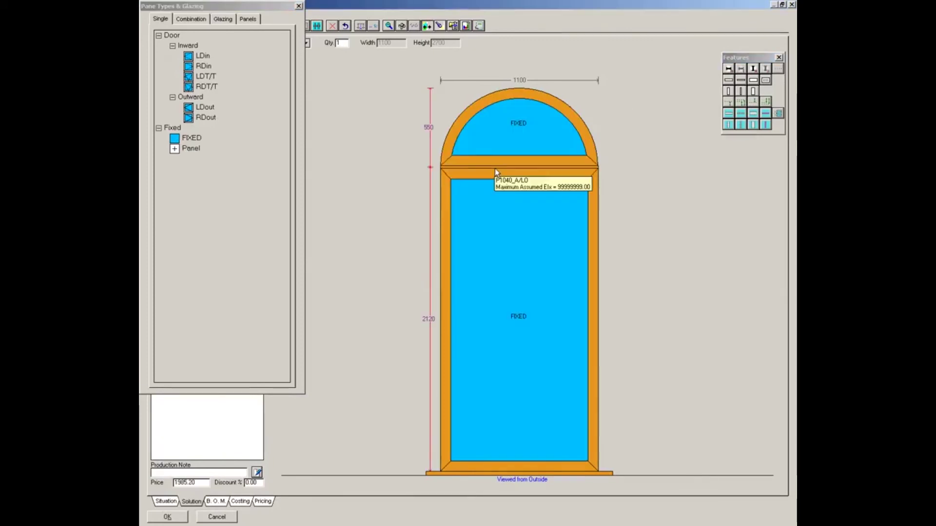
Change the lower rectangular pane to an inward-opening LDin door and close the pane types.
click(492, 230)
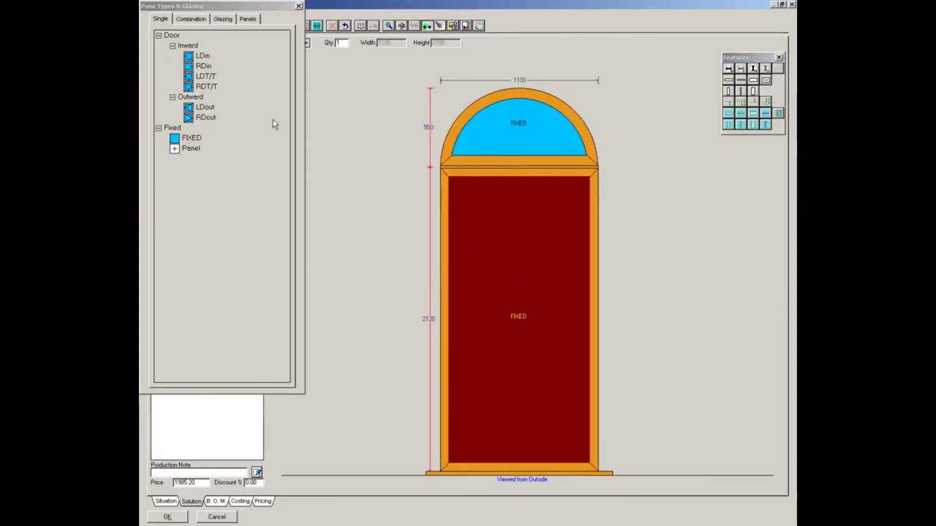
click(188, 58)
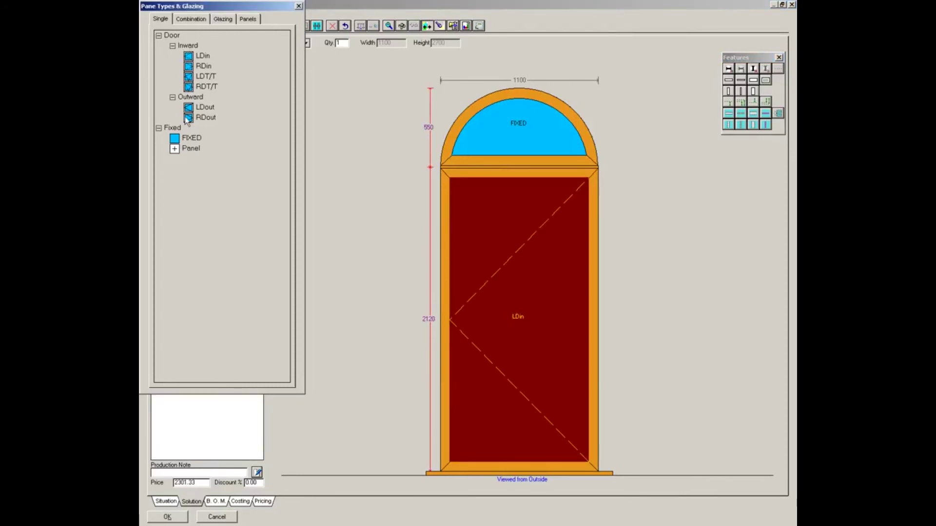
click(298, 5)
Apply Leaded pattern 17 to the arched fixed pane above the door.
click(291, 26)
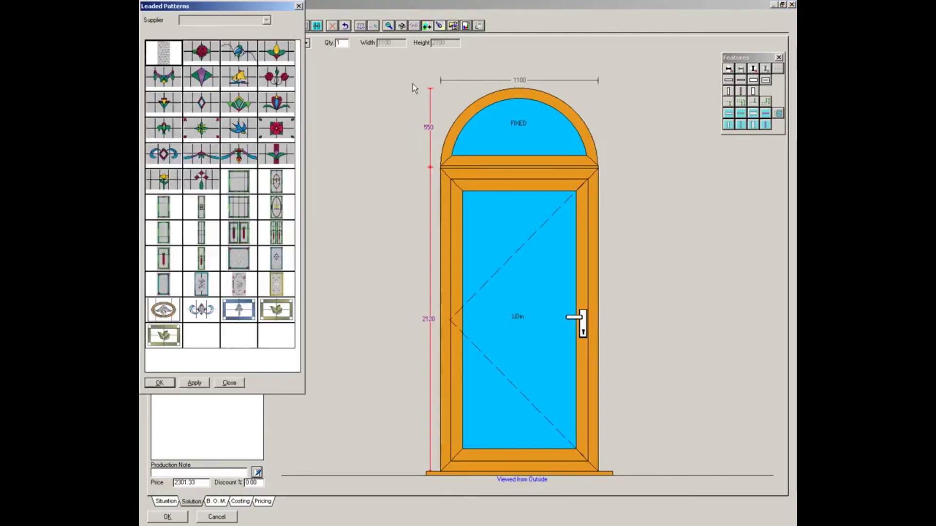
click(491, 135)
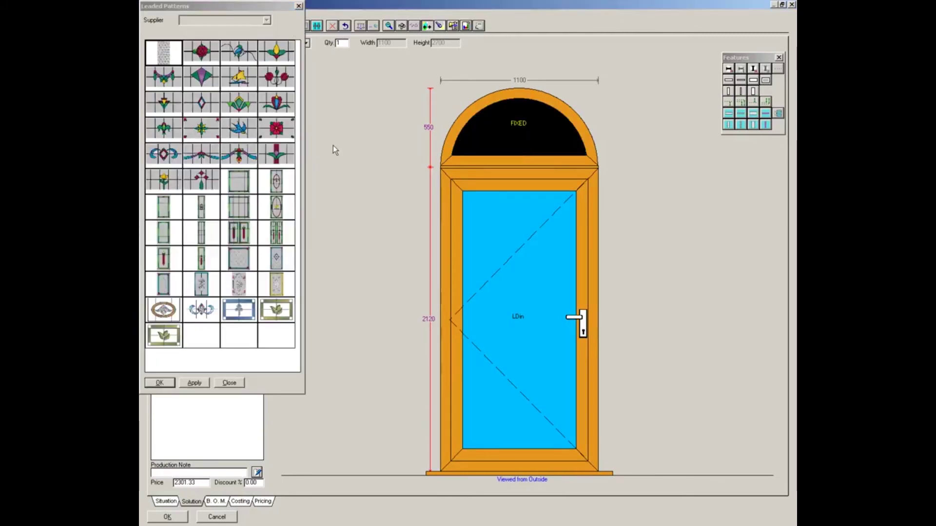
double_click(163, 154)
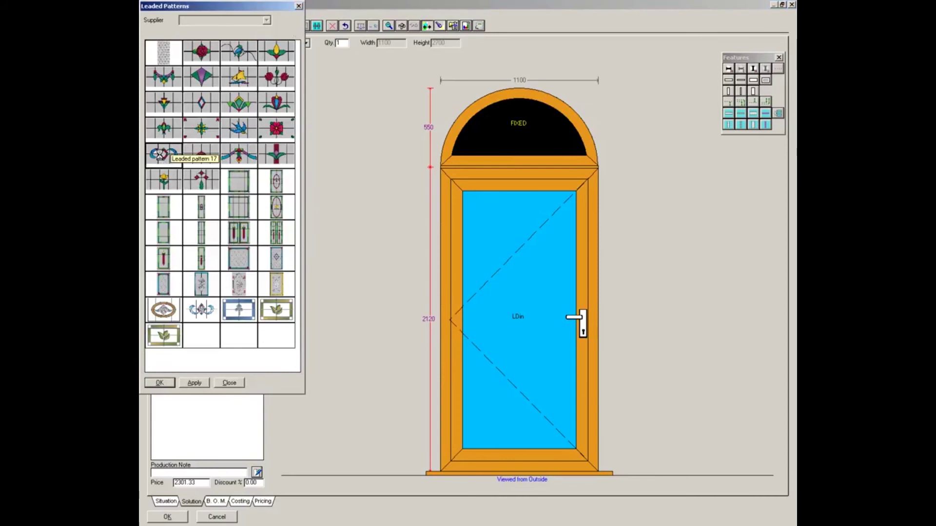
click(191, 384)
click(171, 382)
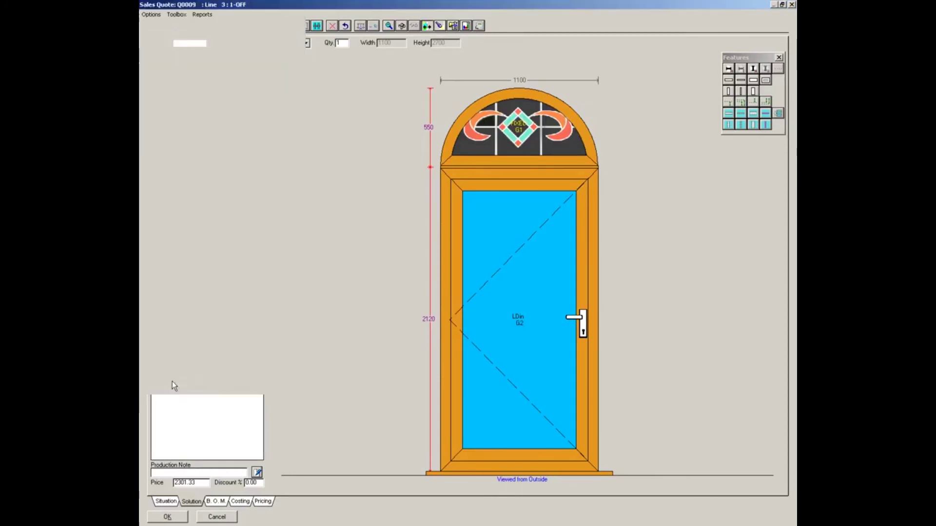
Apply Leaded pattern 37 to the glass of the LDin door pane.
click(290, 26)
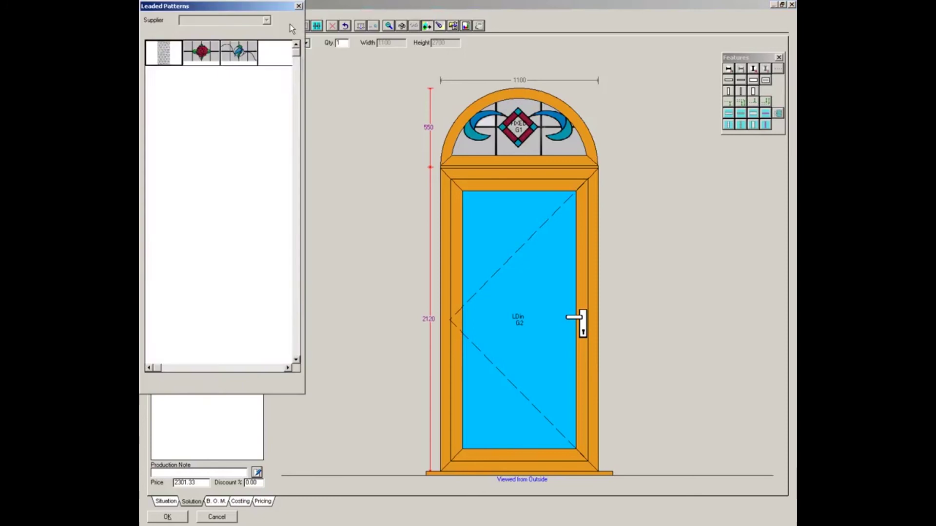
click(483, 250)
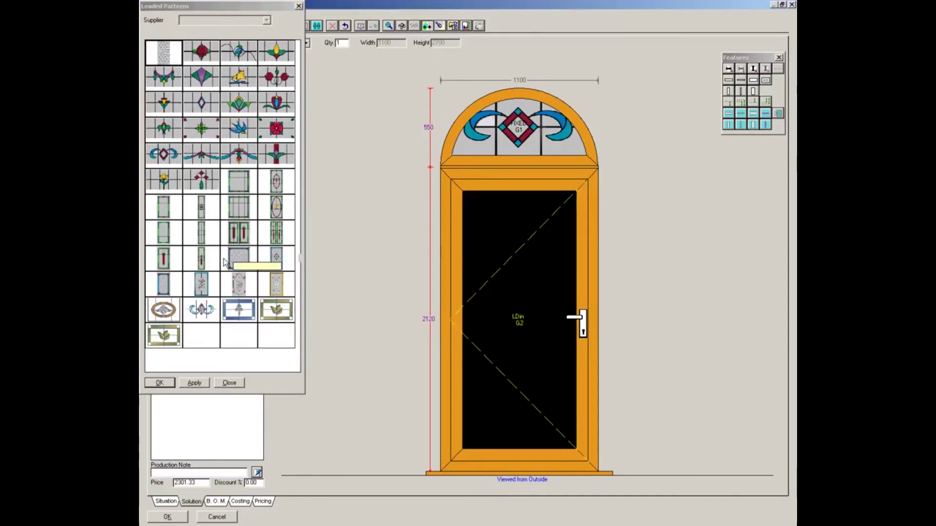
click(157, 287)
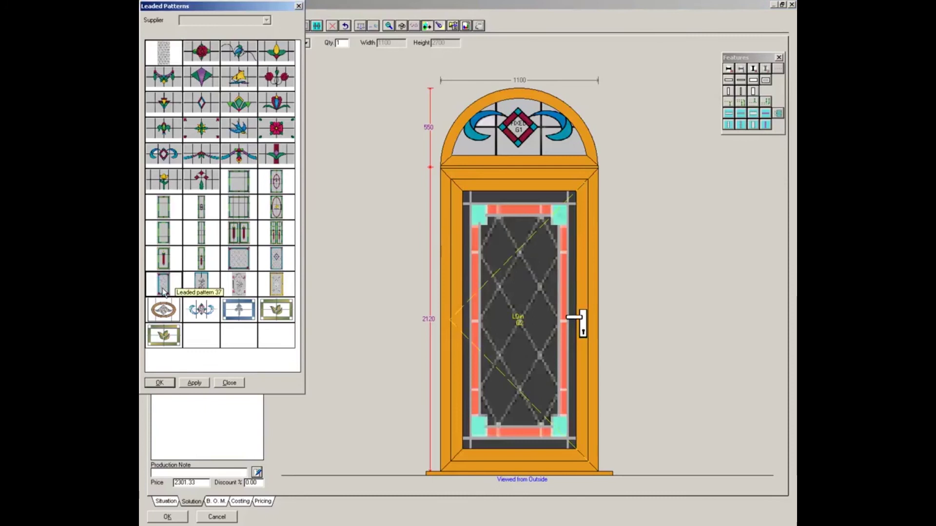
click(159, 383)
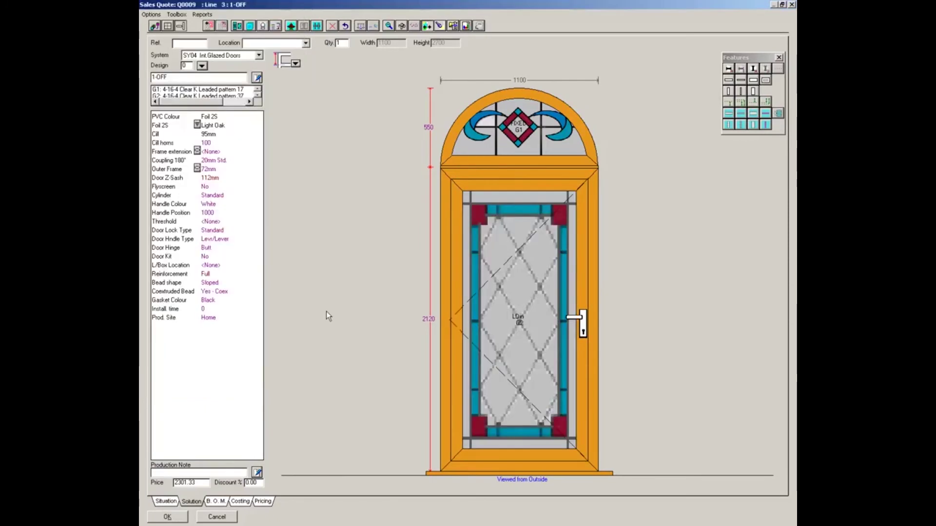
Review the door's bill of materials, costing and pricing summary, and save the line to the quote.
click(215, 502)
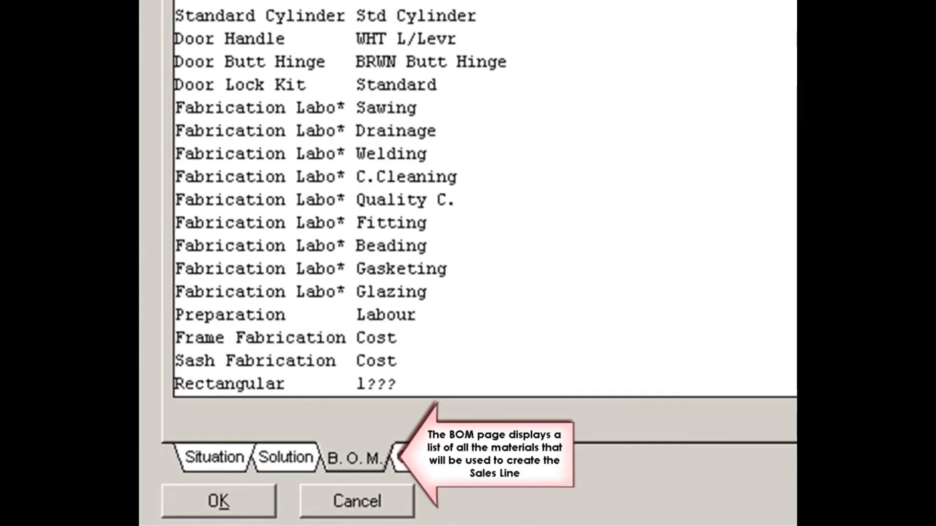
scroll(485, 200, down, 4)
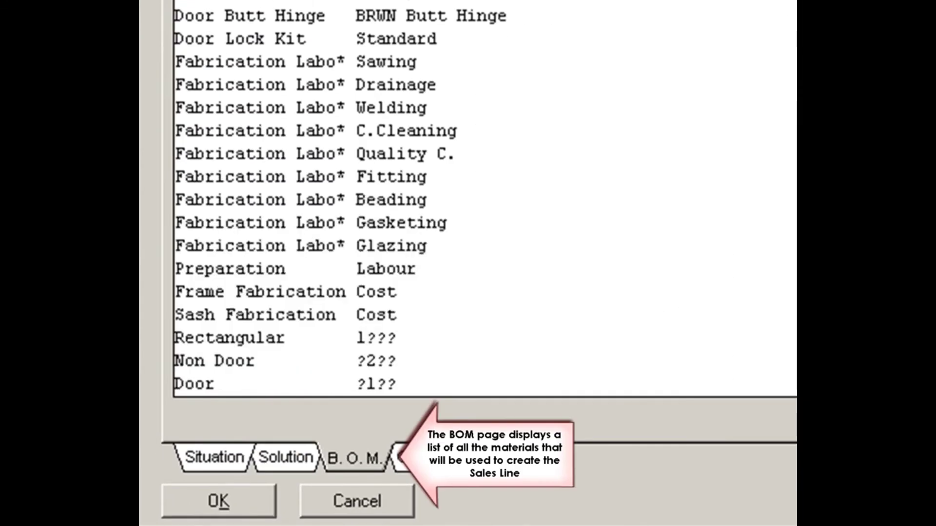
scroll(484, 200, down, 6)
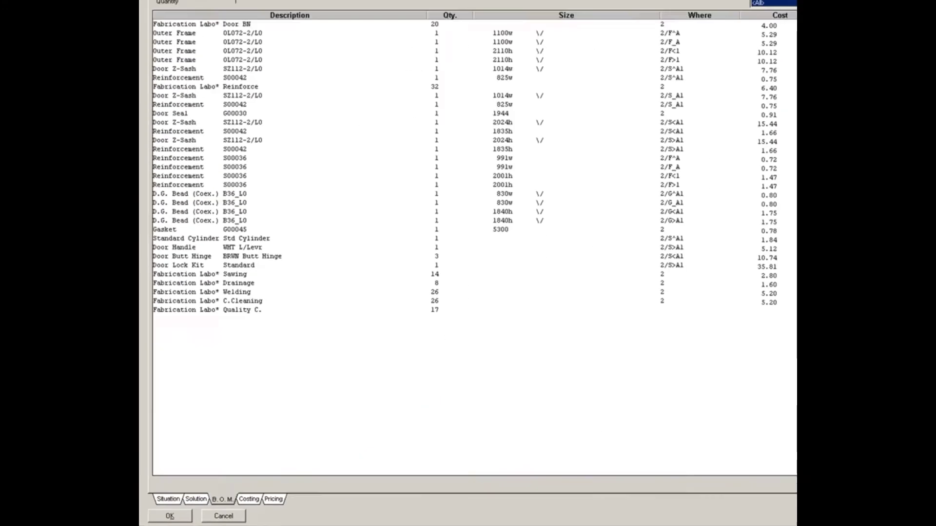
click(242, 499)
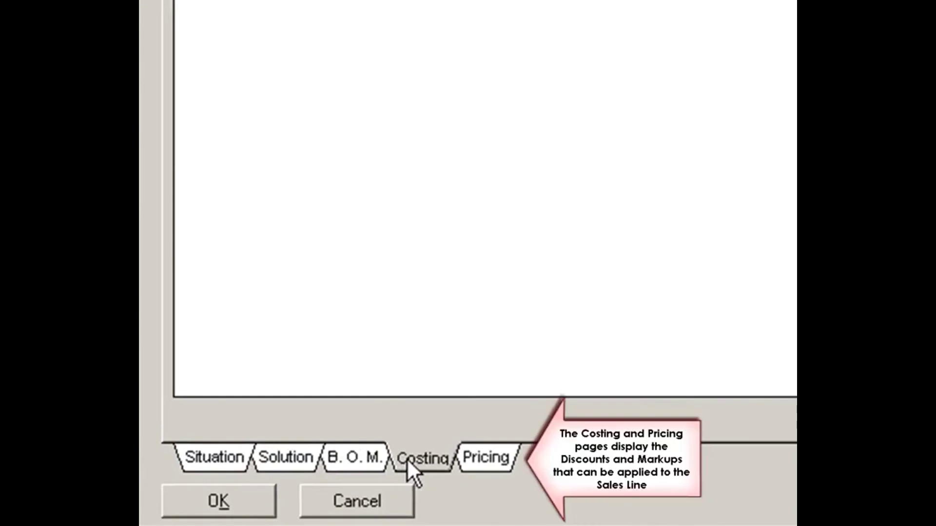
click(480, 460)
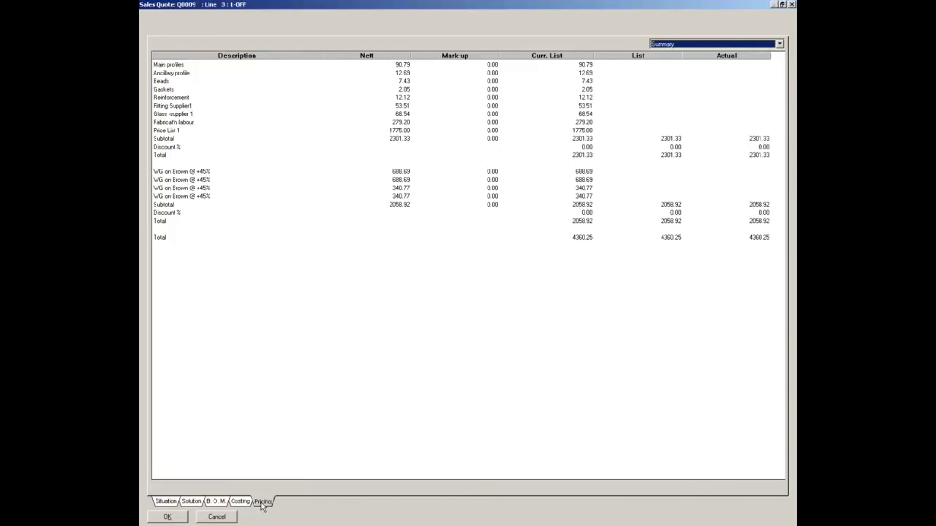
click(168, 517)
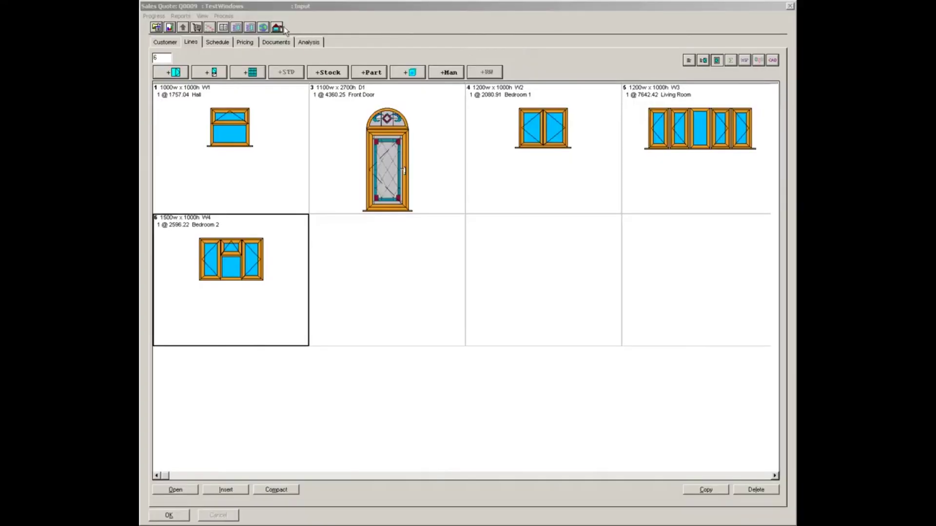
Open the Photo Front view and place the hall window over the small window beside the front door in the house photo.
click(277, 27)
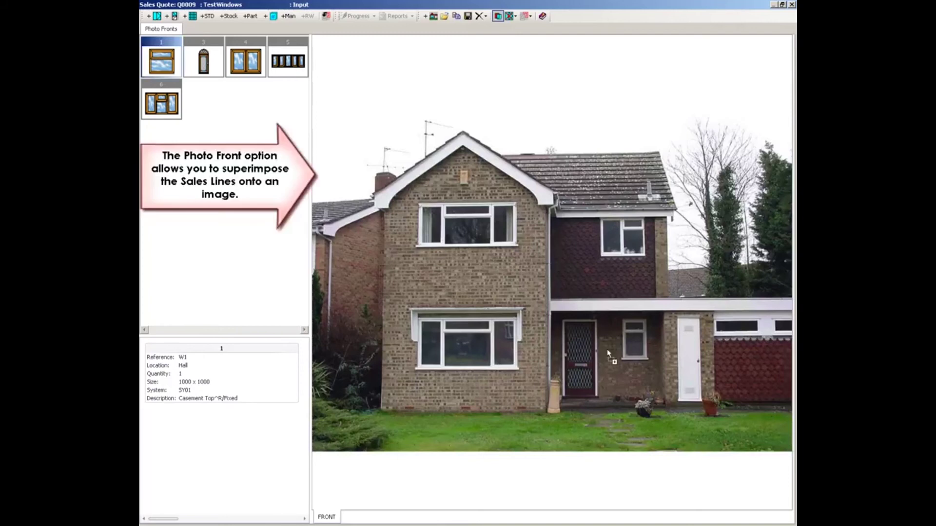
mouse_move(627, 349)
mouse_down()
mouse_move(636, 343)
mouse_move(624, 333)
mouse_up()
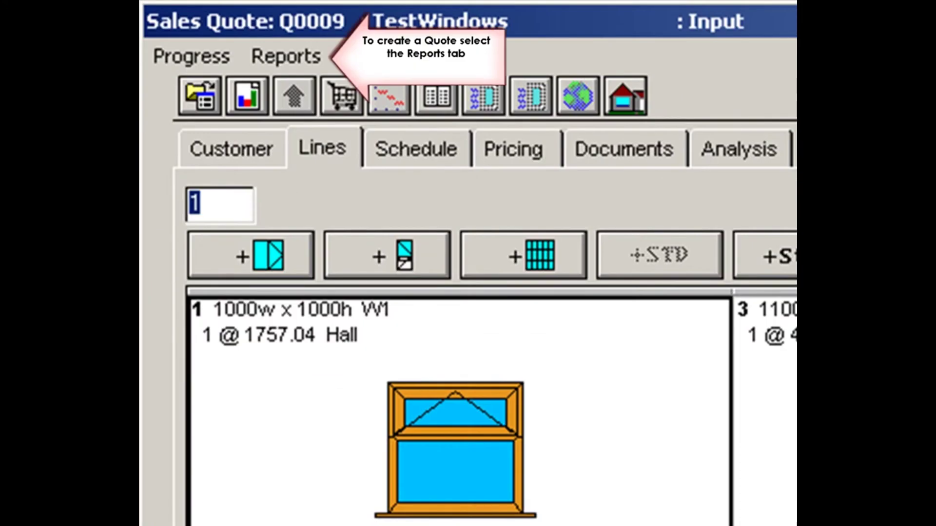
Generate the WM_Quotation report for the quote and preview its first three pages.
click(292, 56)
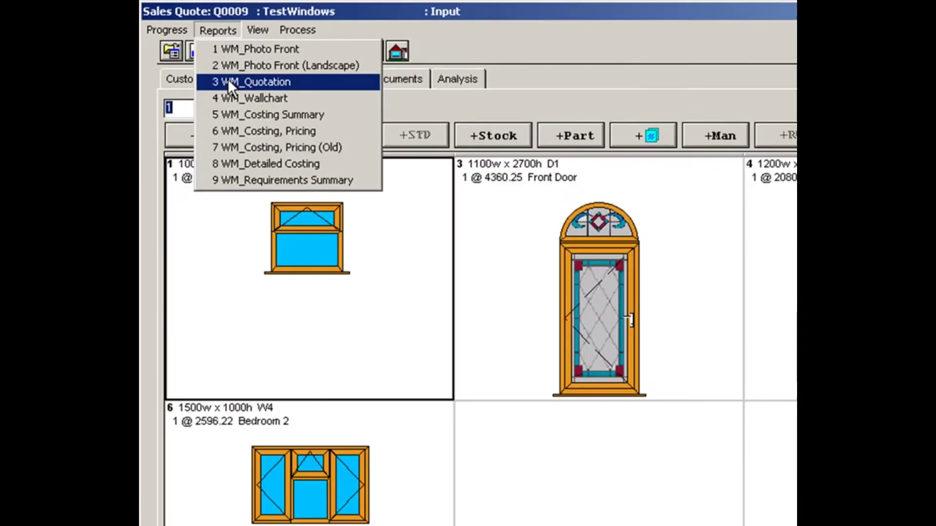
click(304, 154)
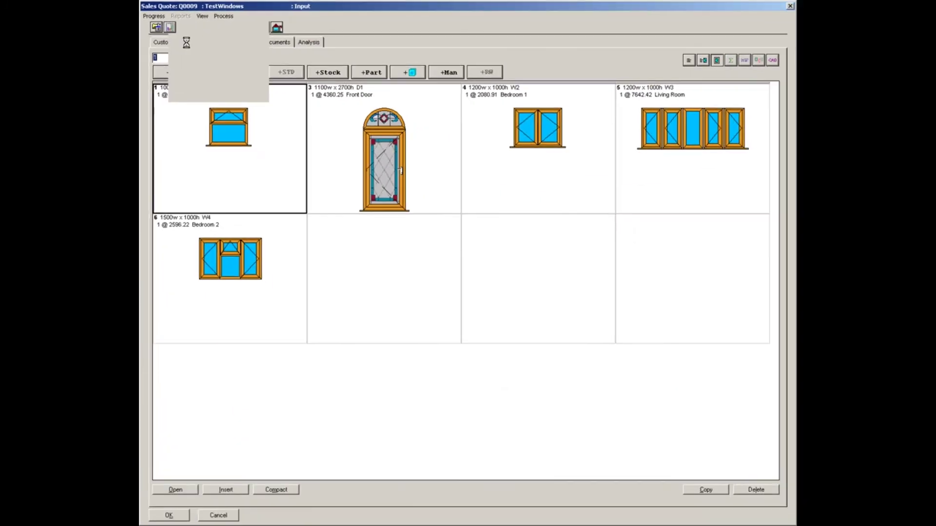
click(446, 325)
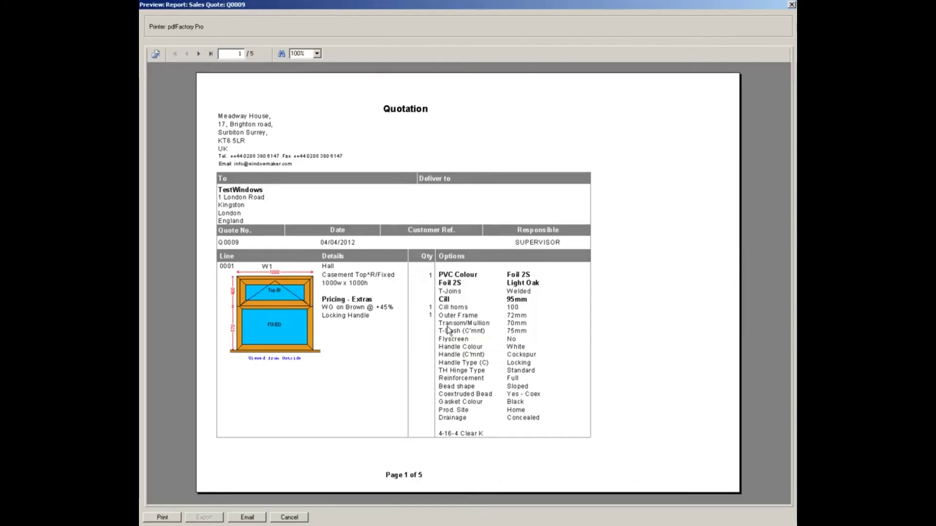
click(197, 54)
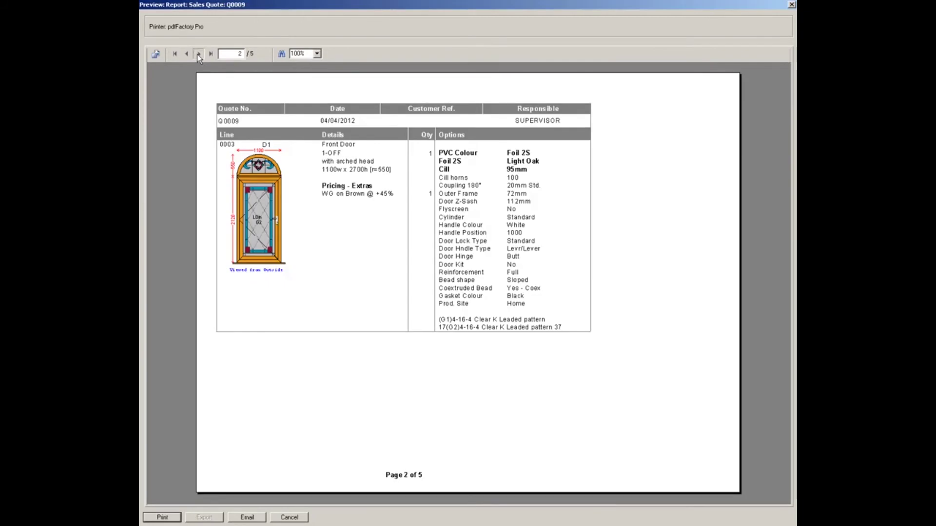
click(198, 54)
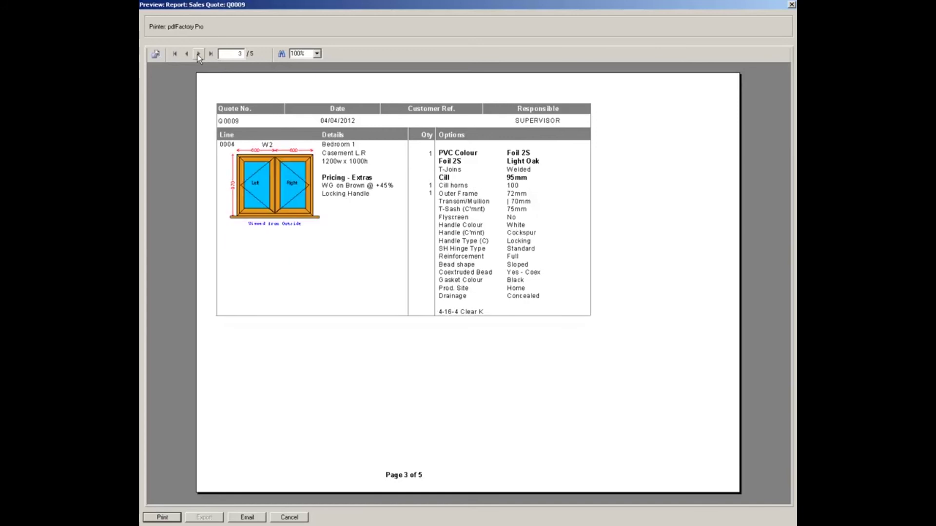
Preview pages four and five of the quotation report and export it as a PDF to an e-mail.
click(198, 54)
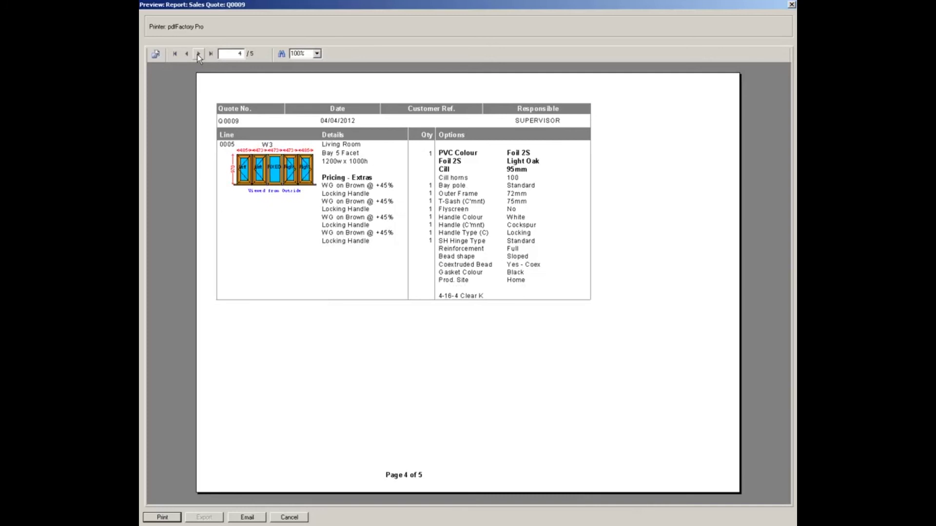
click(196, 54)
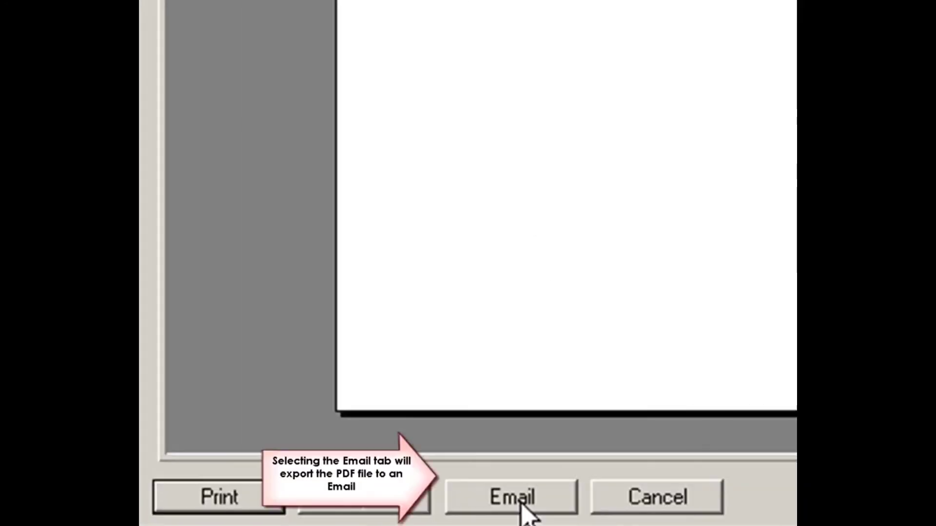
click(522, 505)
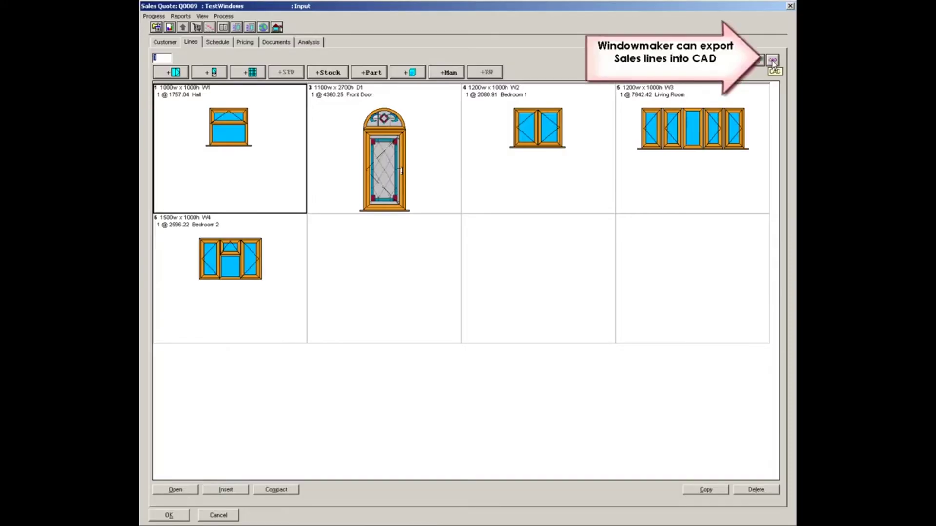
Export the quote's sales lines to AutoCAD and insert the elevation of item 1.
click(772, 61)
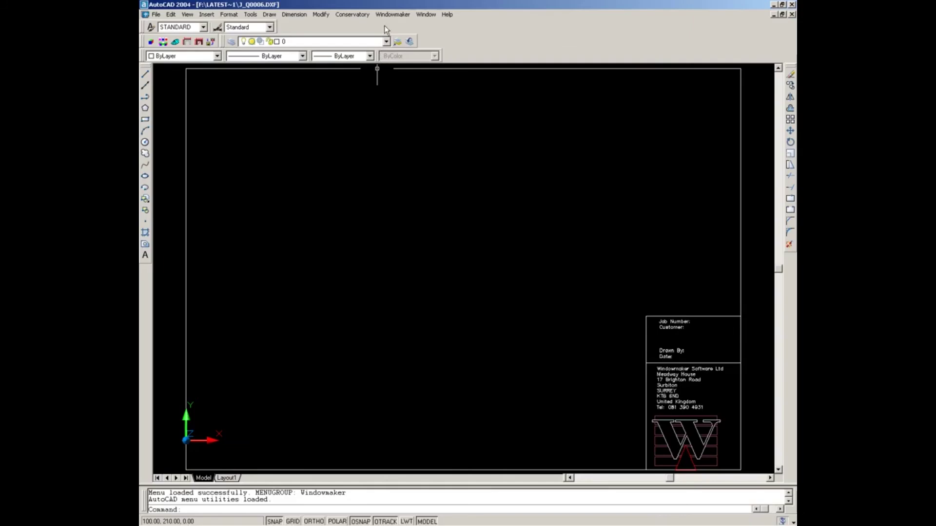
click(392, 14)
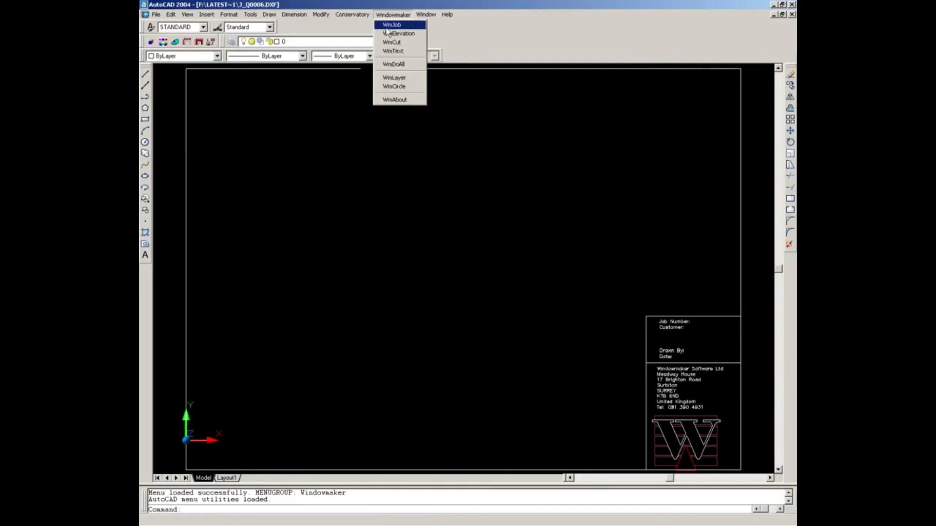
click(396, 32)
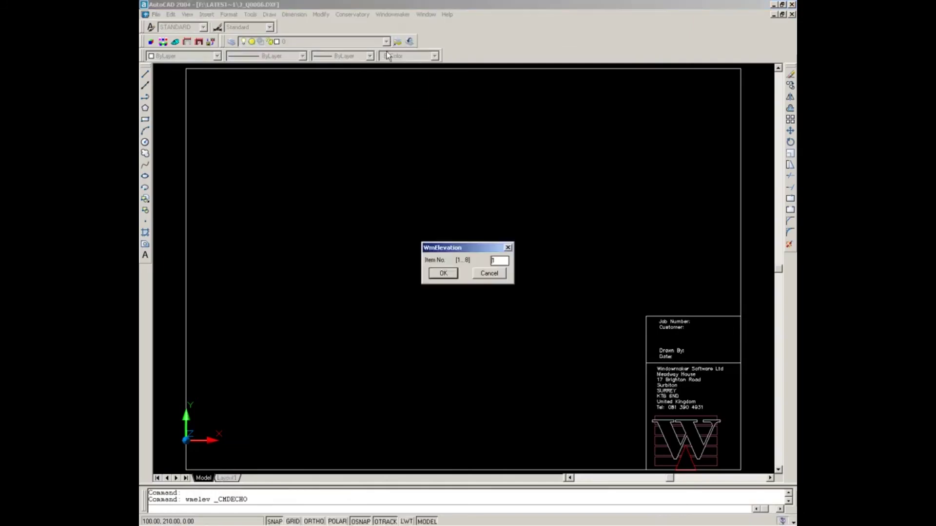
click(443, 273)
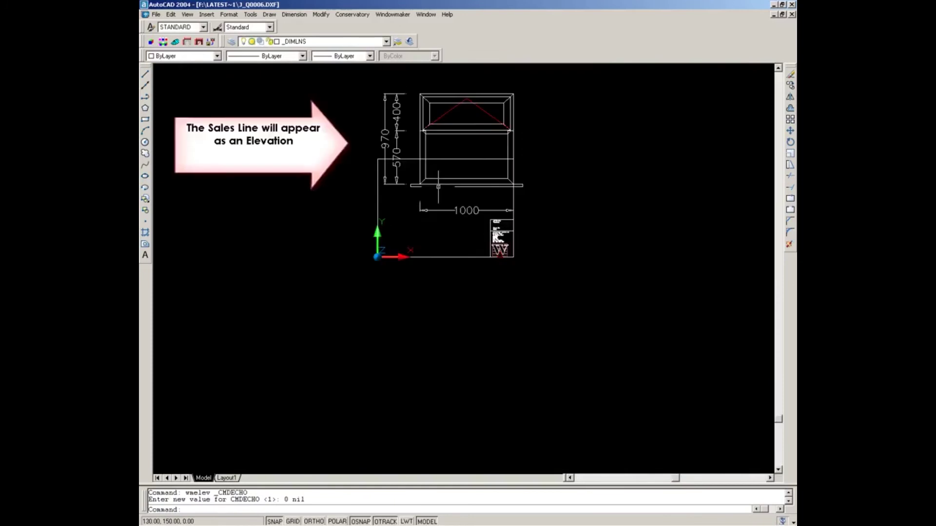
Cut a horizontal section labelled A through the upper opening sash of the window elevation and place it below the drawing.
click(390, 15)
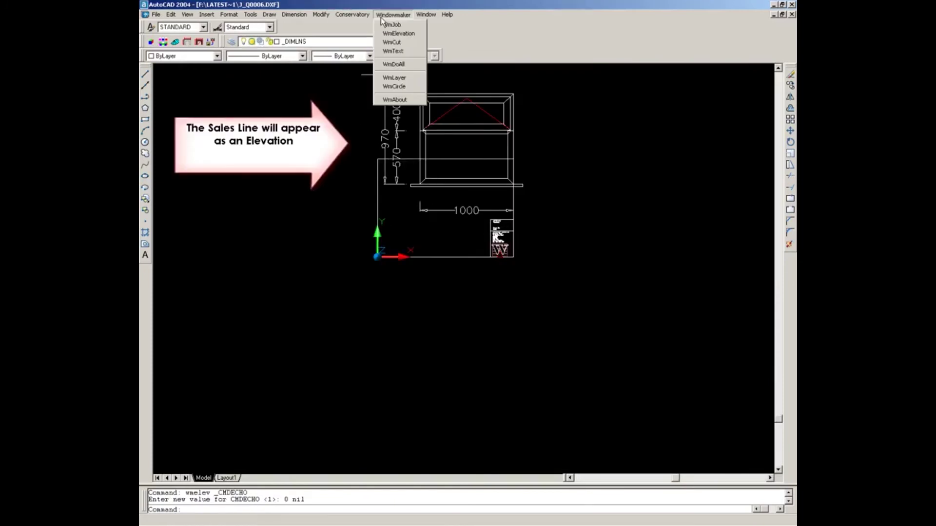
click(389, 42)
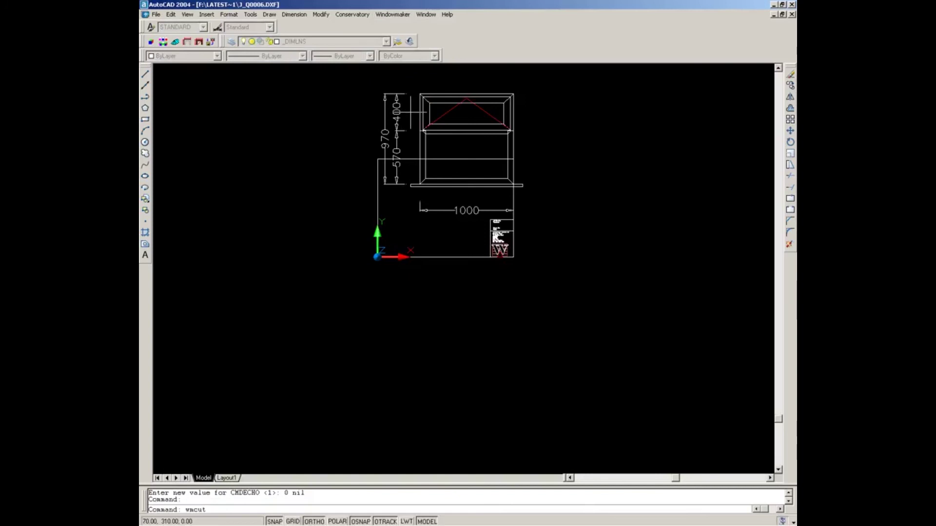
click(410, 112)
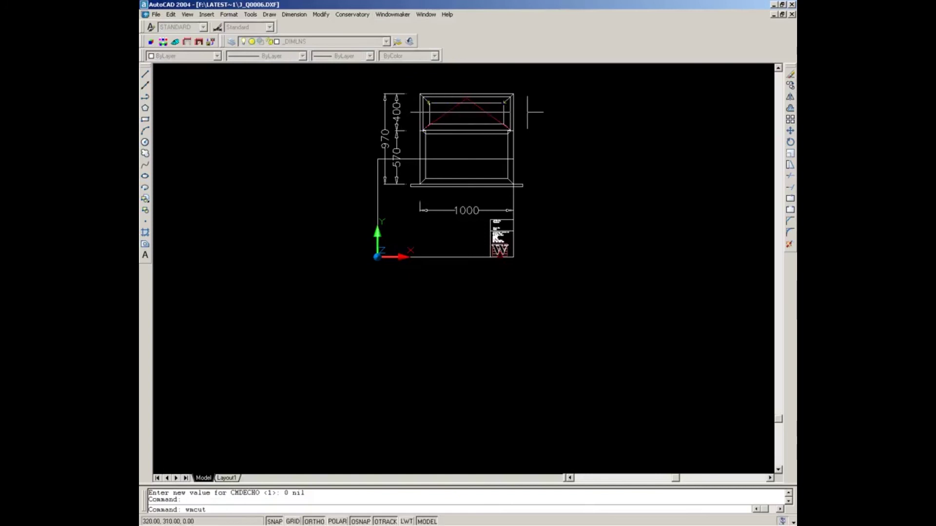
click(546, 112)
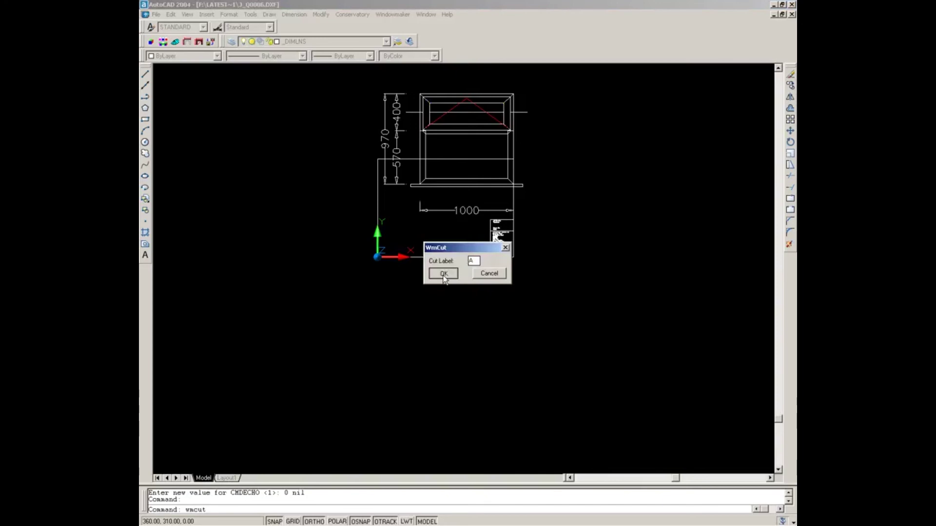
click(443, 274)
click(416, 322)
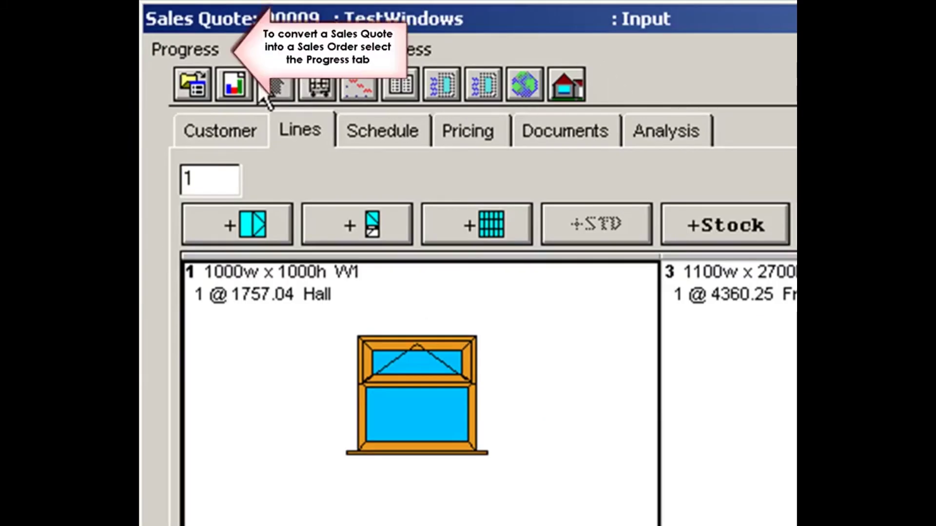
Progress the TestWindows quote to Acknowl'd and convert it to a Sales Order with the Original numbering sequence.
click(183, 50)
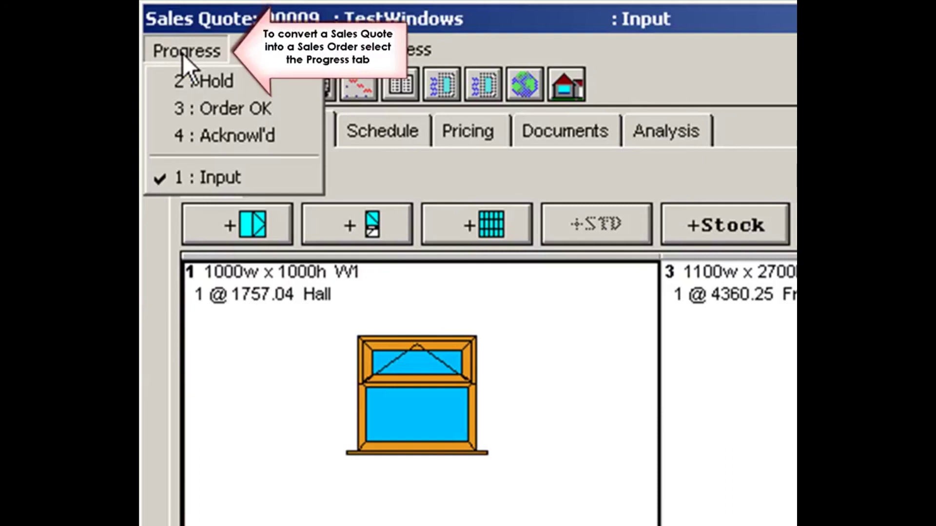
click(183, 139)
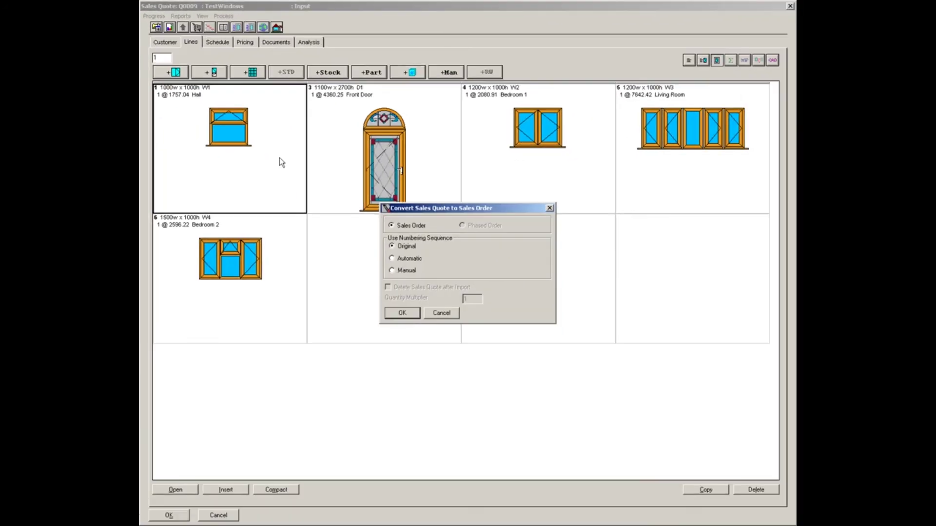
click(400, 315)
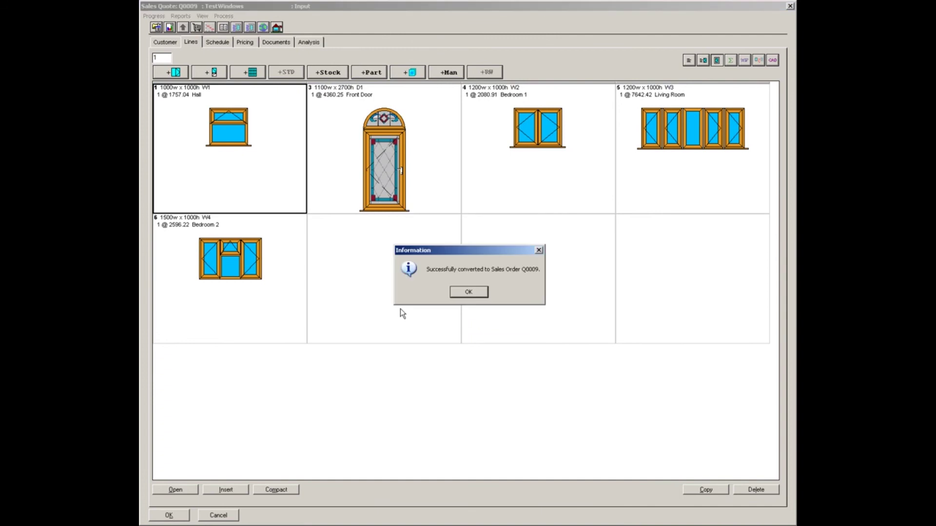
click(469, 291)
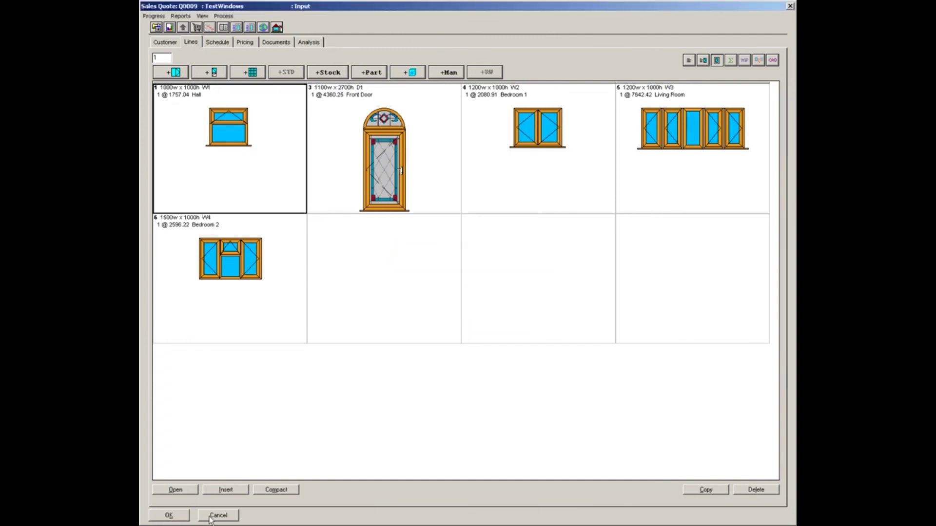
Save and close the quote, and switch from the Sales Quotes list to the Sales Orders list.
click(170, 515)
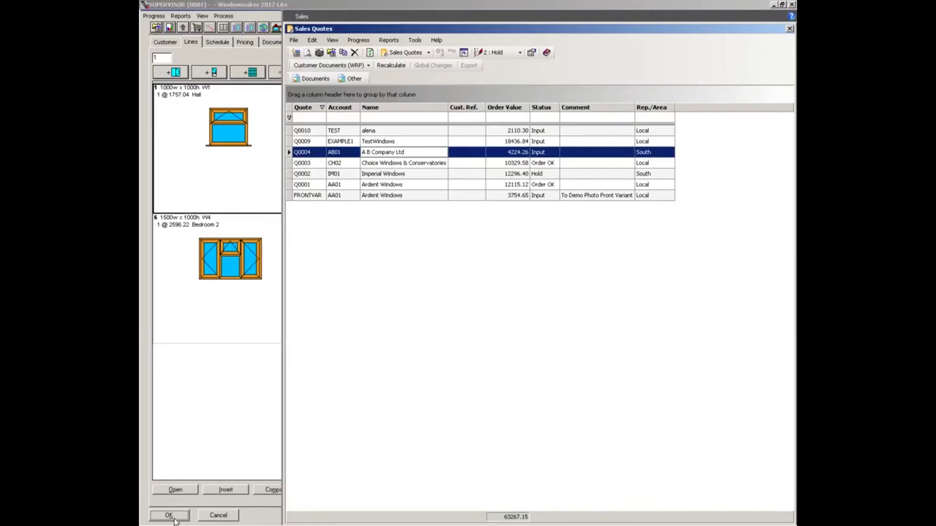
click(790, 28)
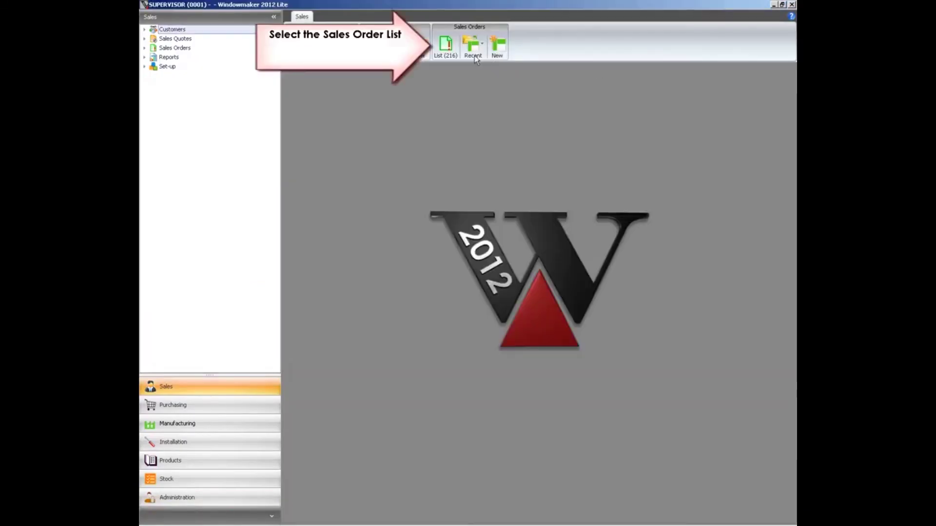
click(443, 50)
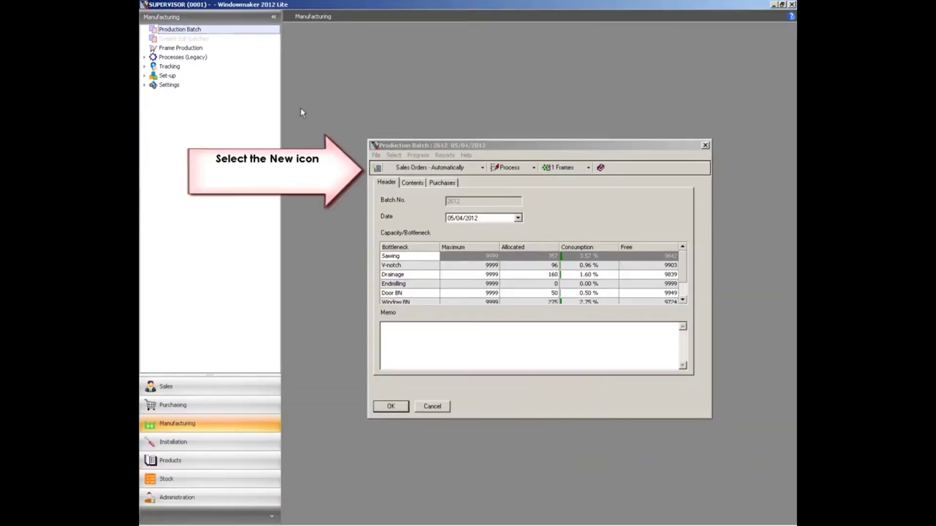
Start a new production batch numbered 2412.
click(448, 219)
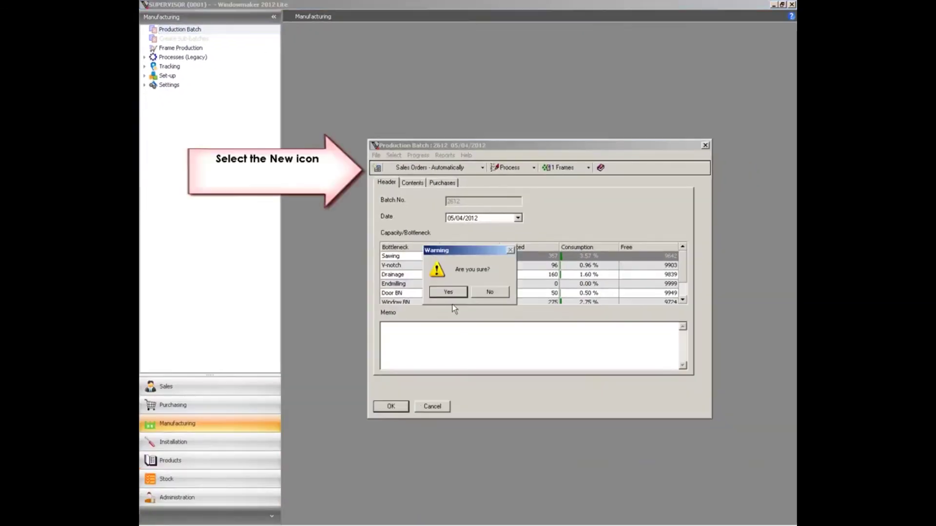
click(448, 293)
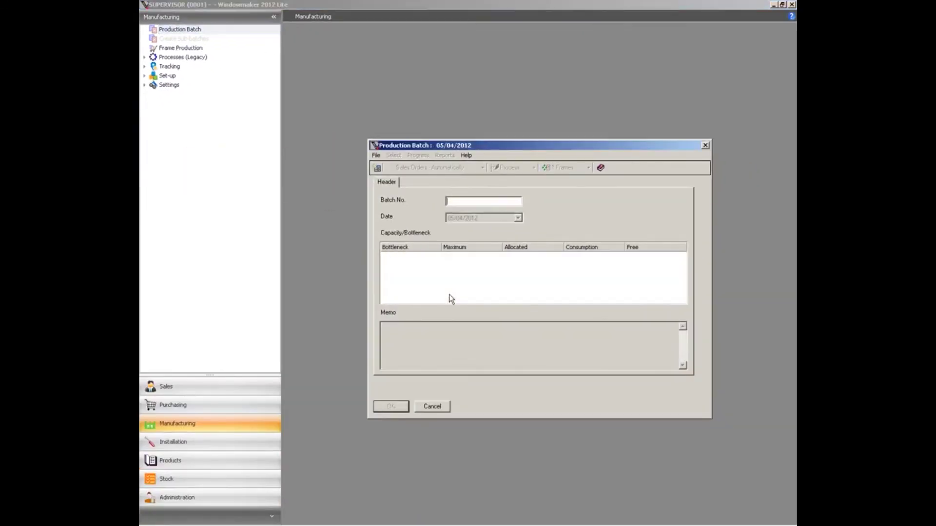
text(2)
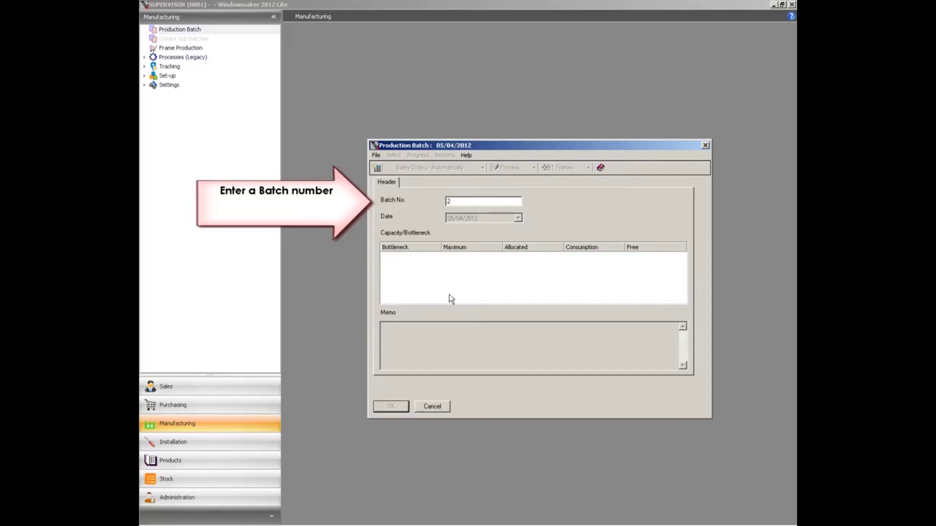
text(412)
key(Tab)
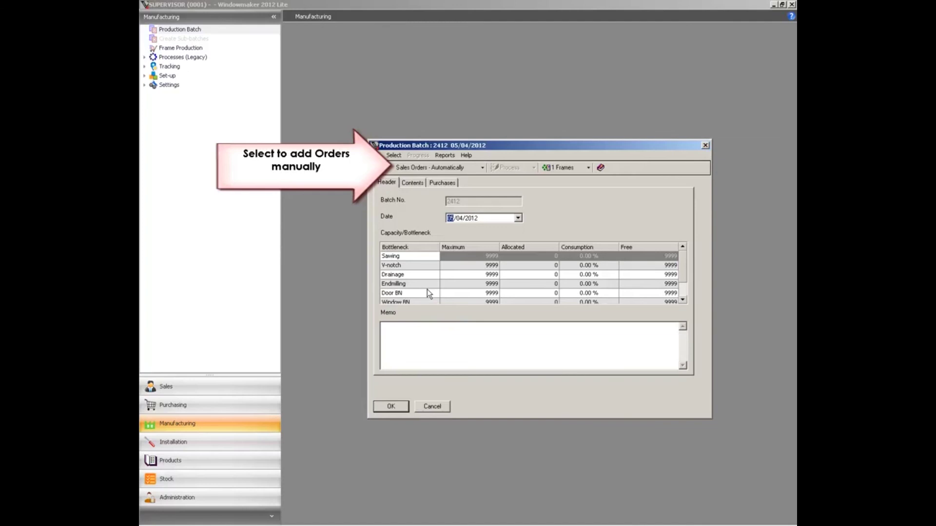
Manually select sales orders for the batch, sorting by account and adding TestWindows, Feature Windows, the TEST account's order and Example Doors.
click(483, 167)
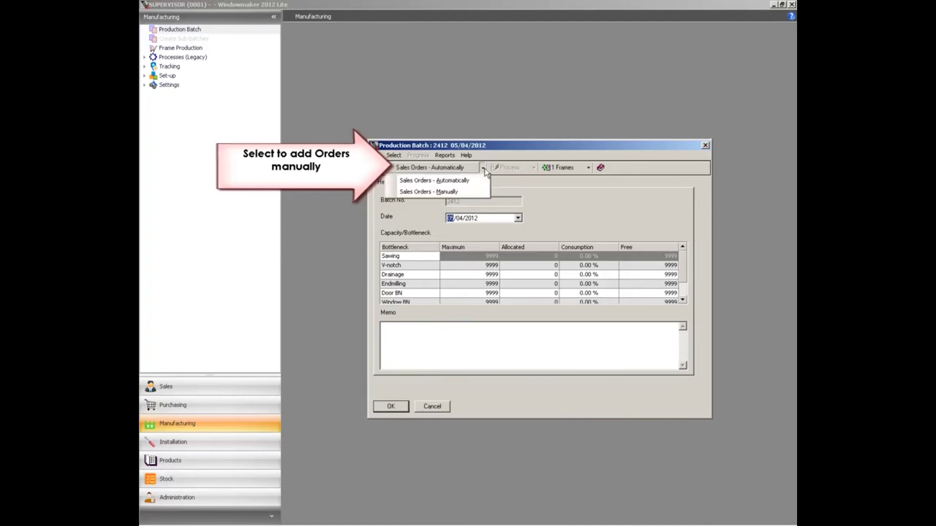
click(470, 192)
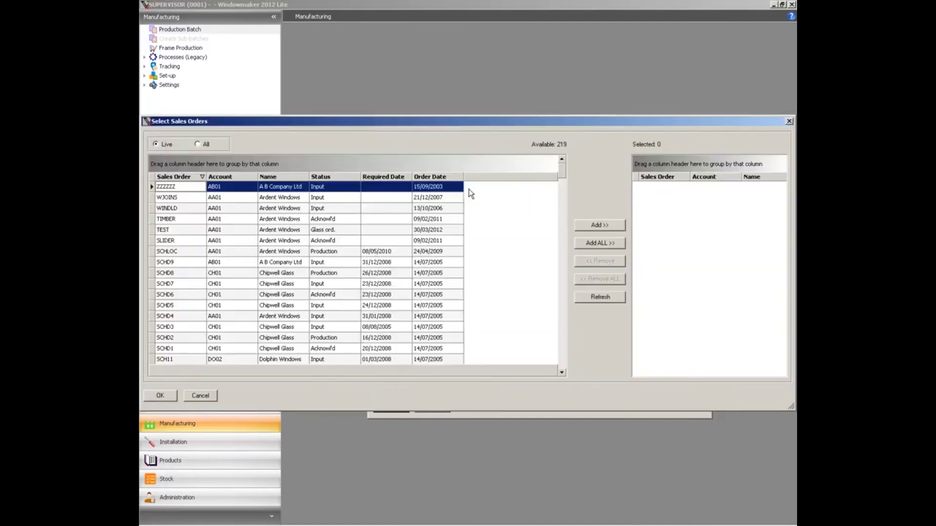
click(218, 178)
click(217, 178)
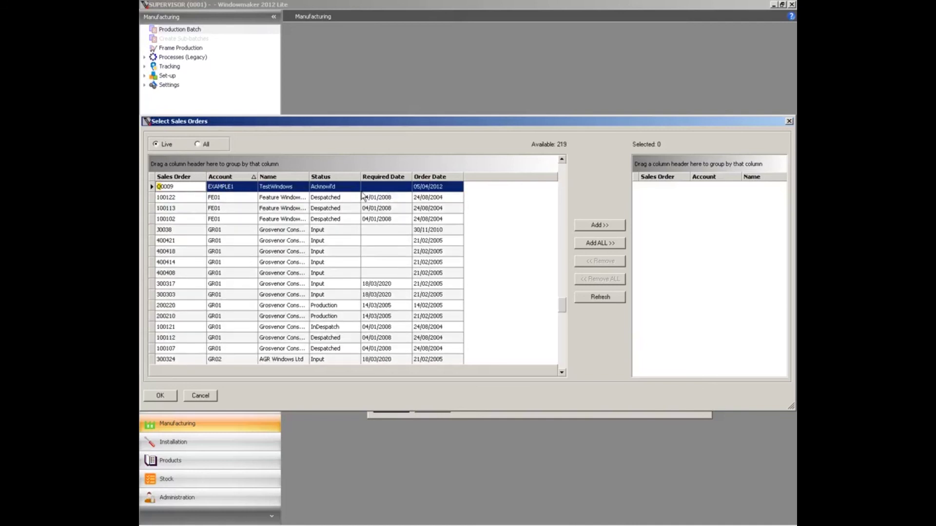
click(577, 224)
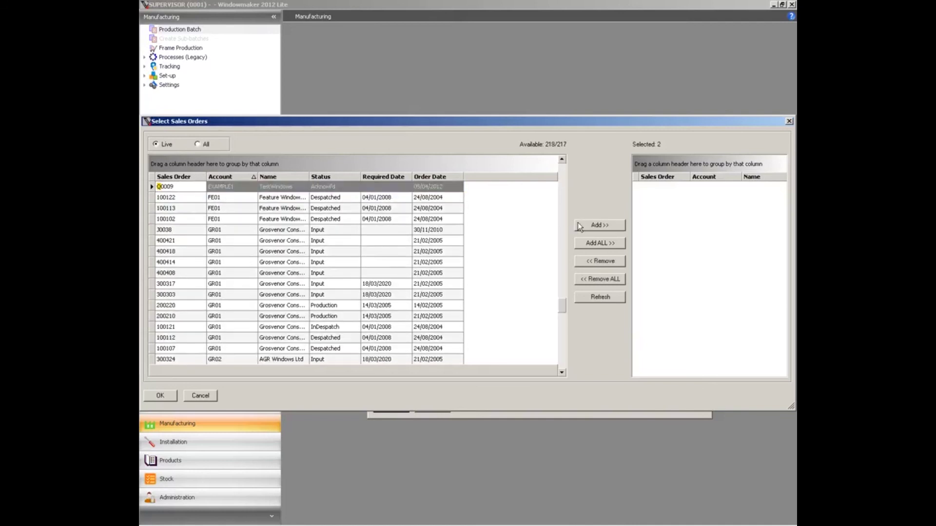
text(Q0010)
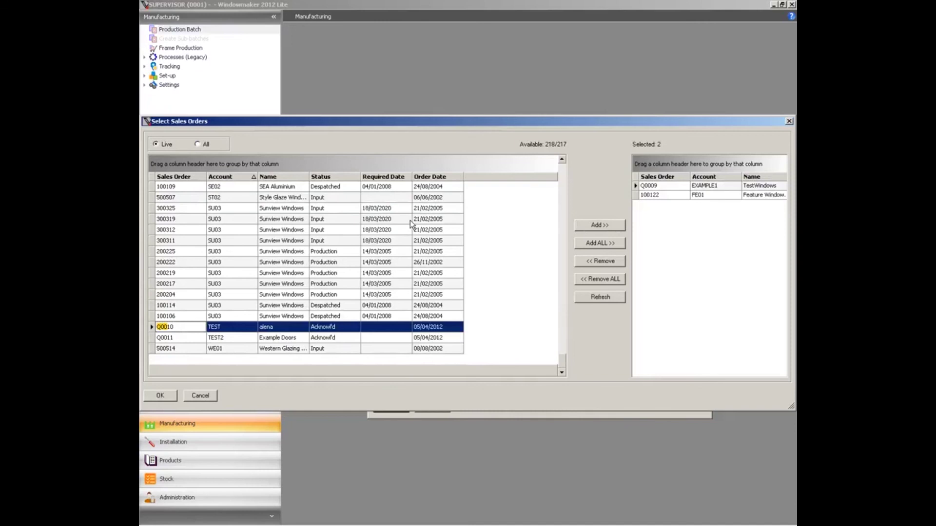
click(580, 225)
click(579, 225)
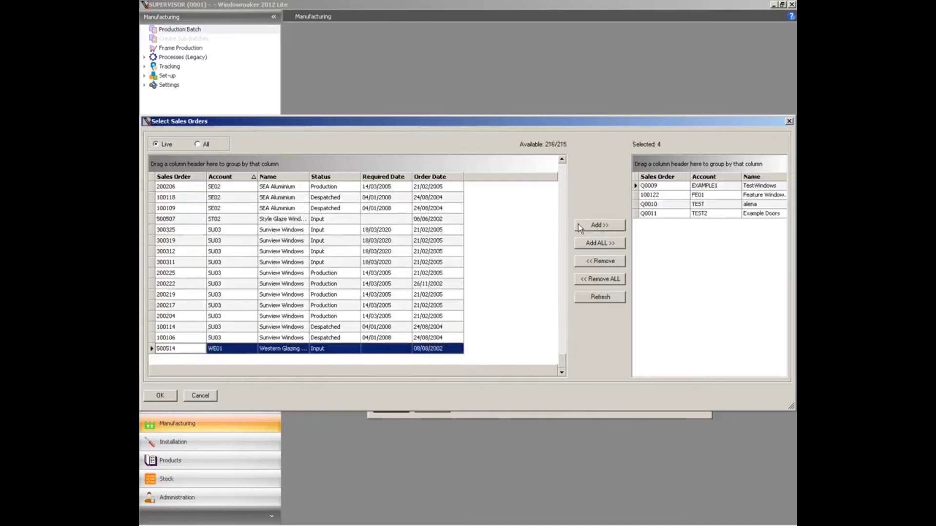
Remove the Feature Windows order from the selection and accept the remaining orders without saving the modified view settings.
click(646, 196)
click(591, 261)
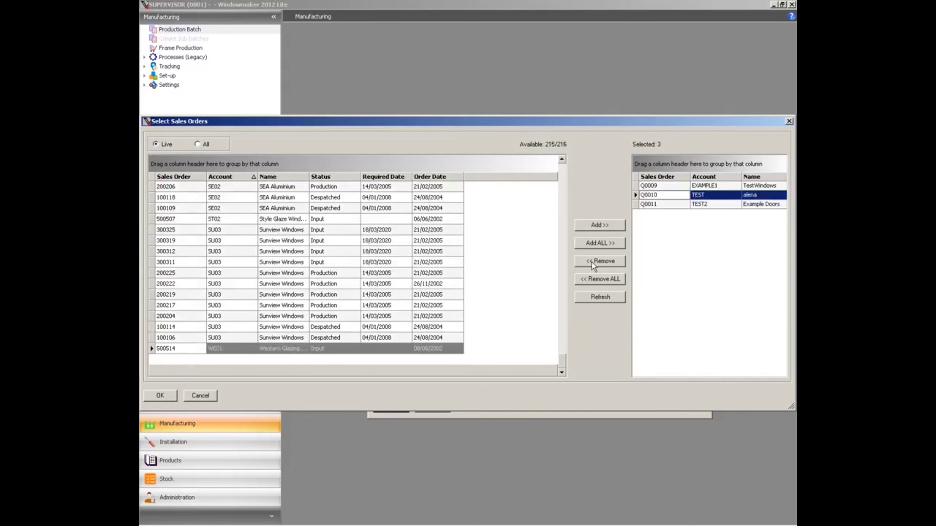
click(147, 400)
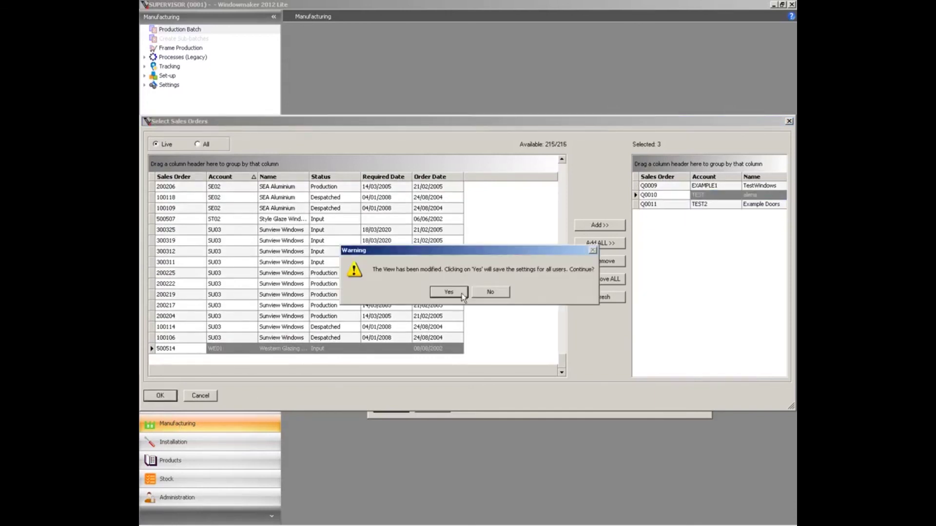
click(495, 293)
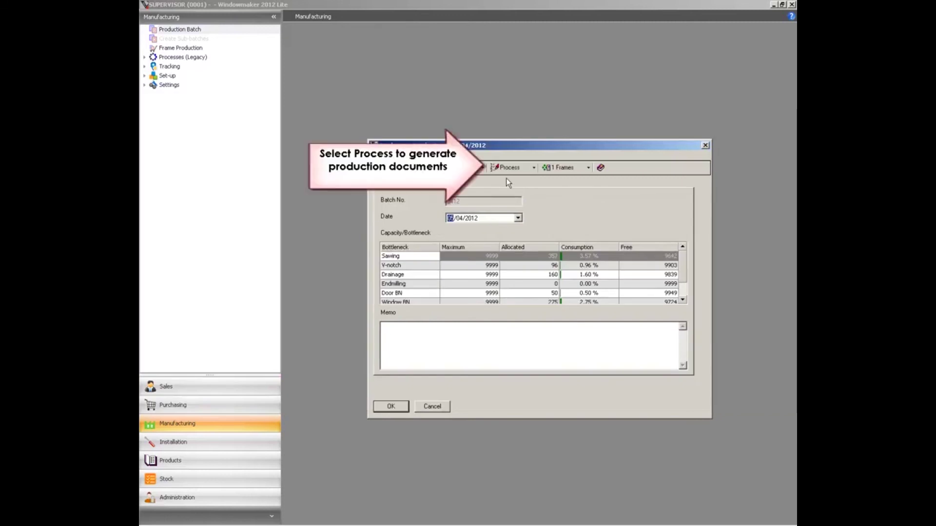
Run frame production for batch 2412 with frame labels and the production document included, updating the order status to Production.
click(534, 168)
click(525, 180)
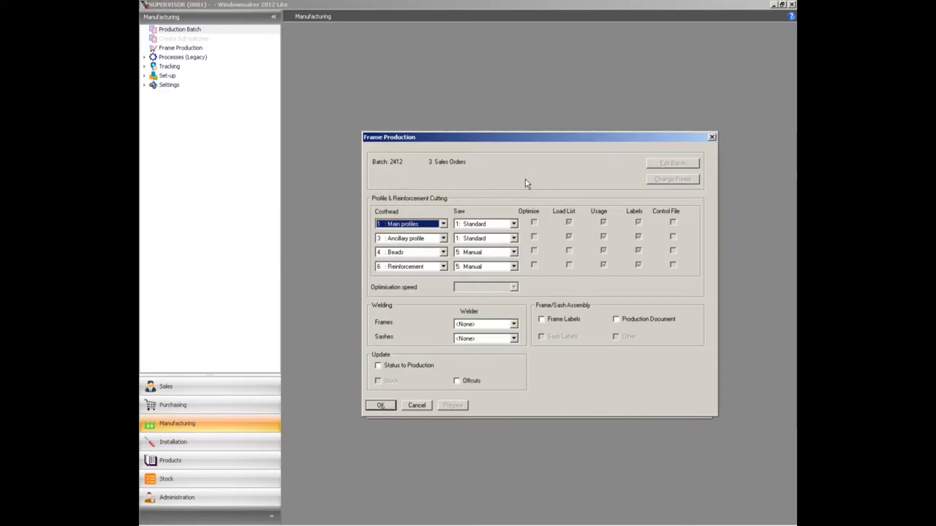
click(561, 319)
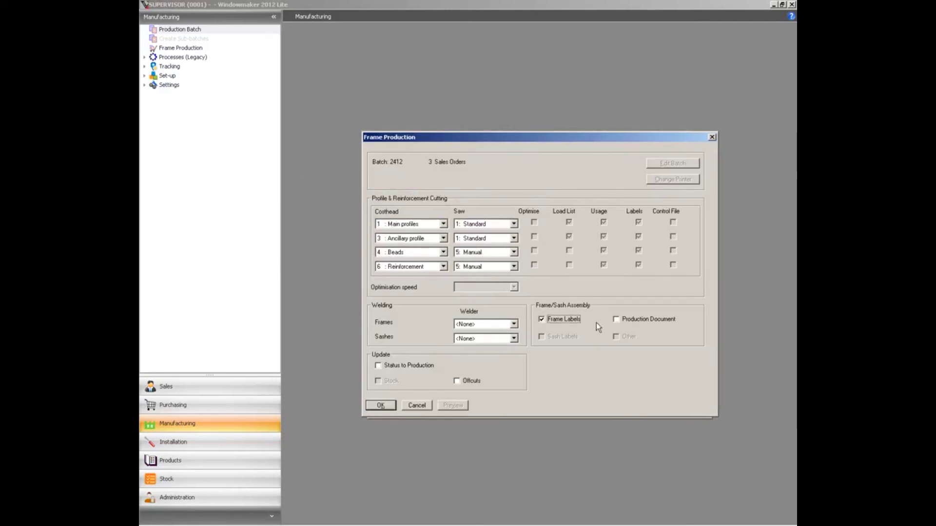
click(616, 320)
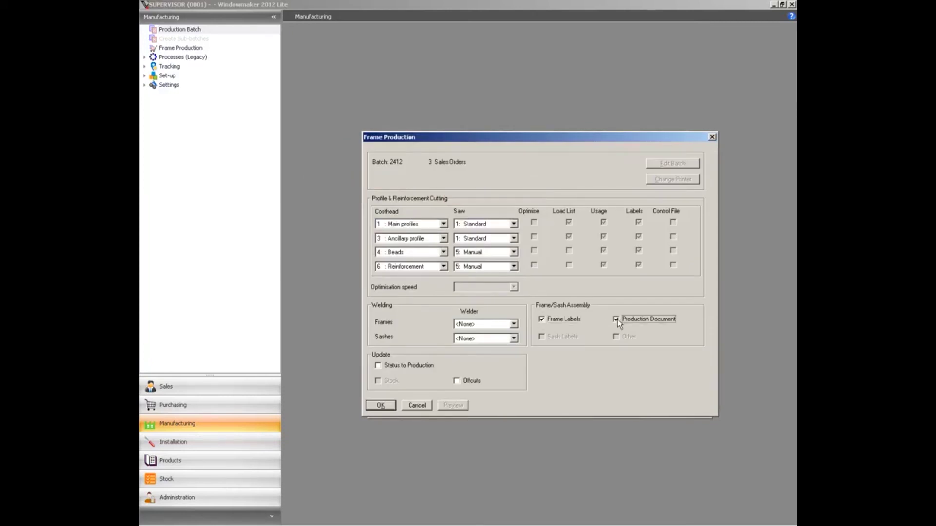
click(378, 366)
click(380, 408)
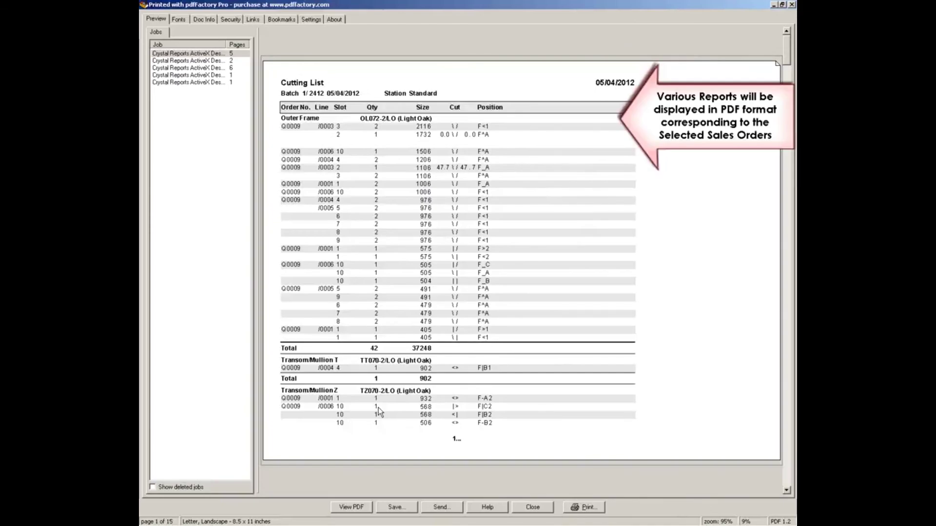
Examine the generated cutting list and the production documents for the batch's sales orders page by page.
scroll(378, 407, down, 1)
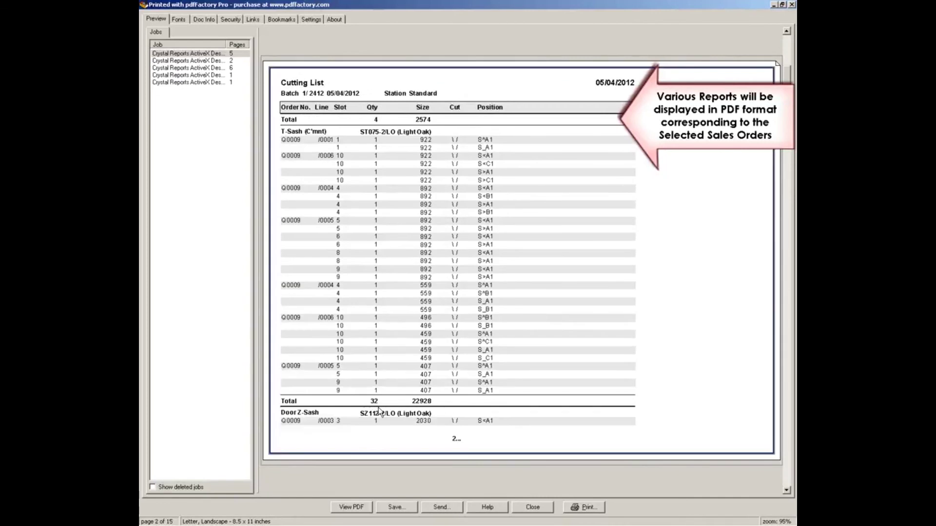
scroll(380, 412, down, 1)
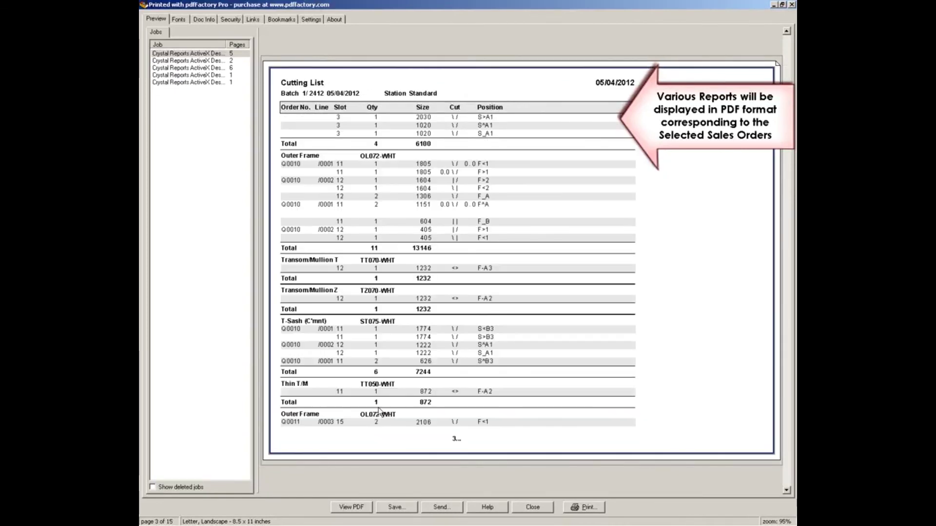
scroll(380, 412, down, 1)
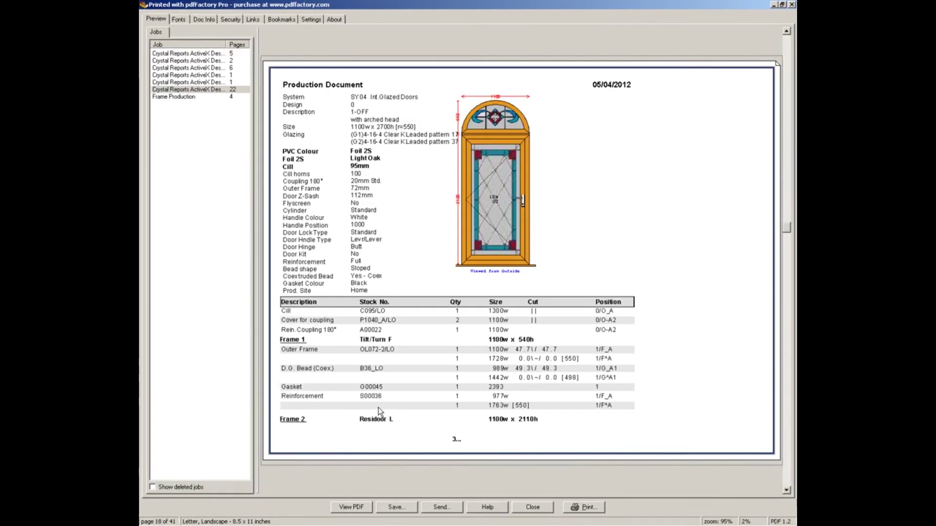
scroll(379, 407, down, 1)
scroll(378, 412, down, 1)
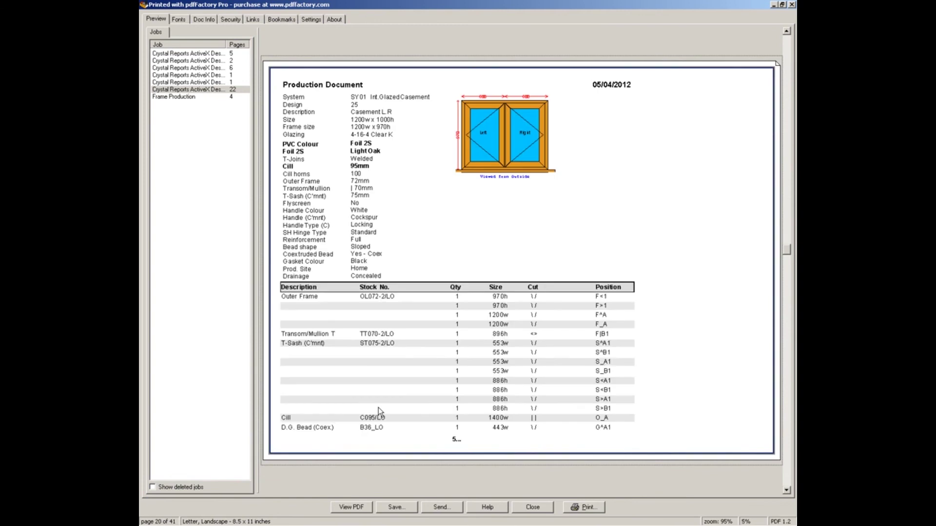
scroll(378, 411, down, 1)
scroll(380, 412, down, 1)
scroll(379, 411, down, 1)
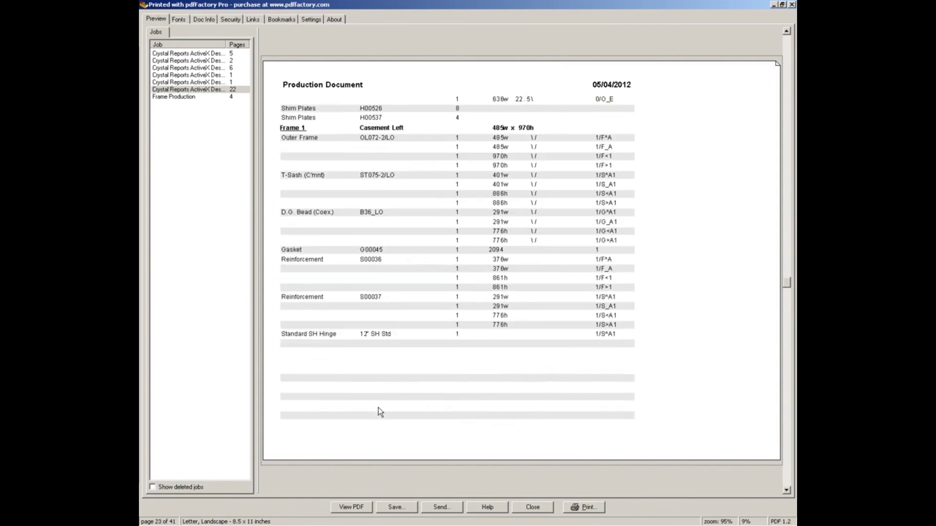
scroll(378, 407, down, 1)
scroll(378, 407, down, 1)
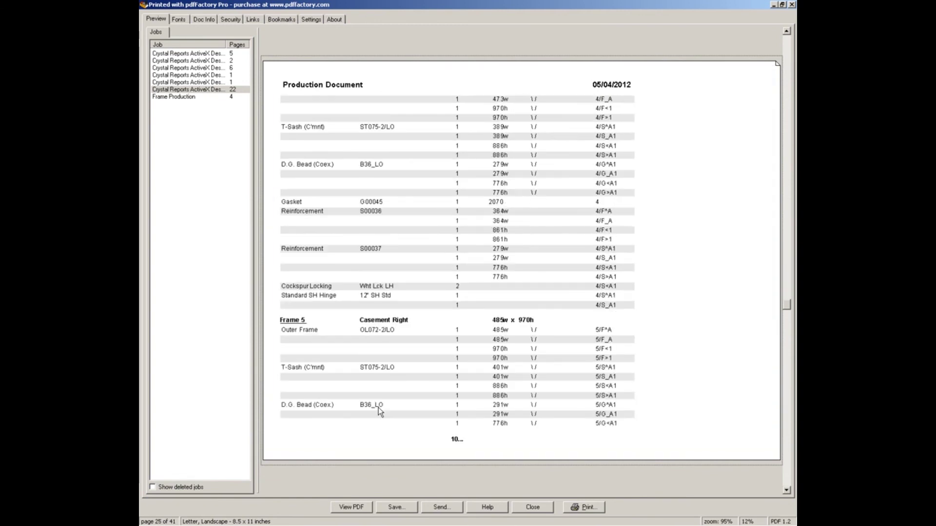
scroll(378, 407, down, 1)
scroll(378, 413, down, 1)
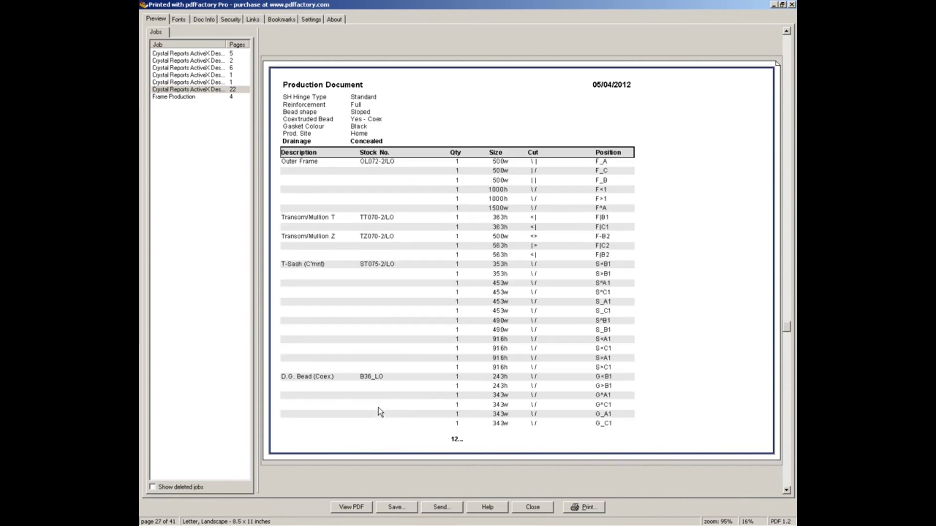
scroll(378, 407, down, 1)
scroll(378, 407, down, 1)
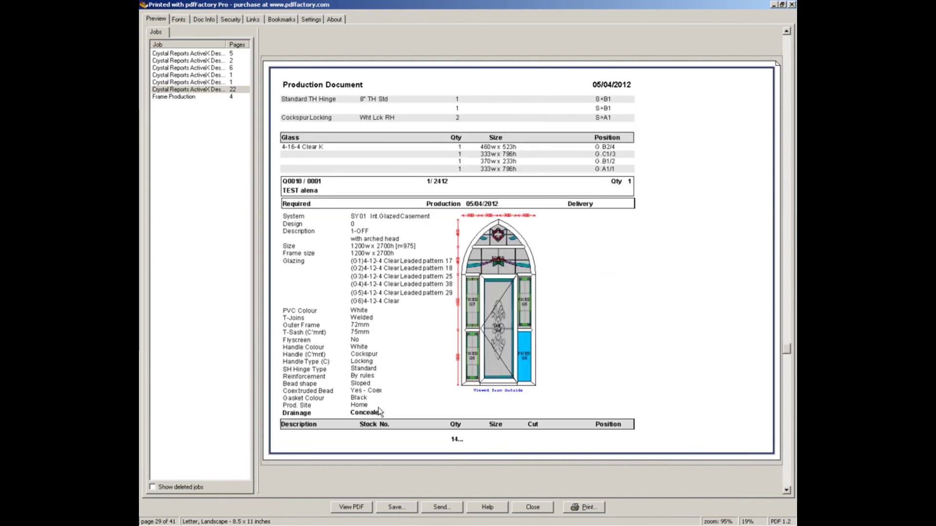
scroll(378, 410, down, 1)
scroll(378, 408, down, 1)
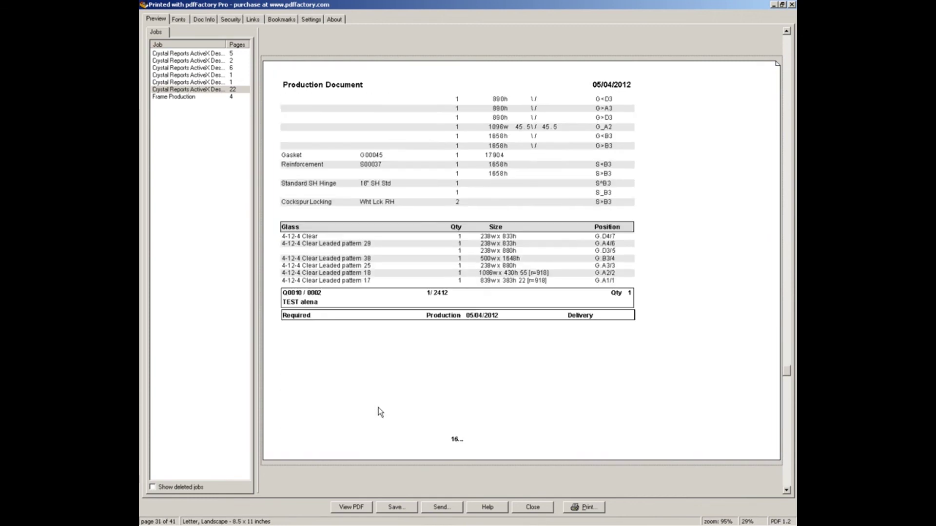
scroll(378, 407, down, 1)
scroll(378, 407, down, 1)
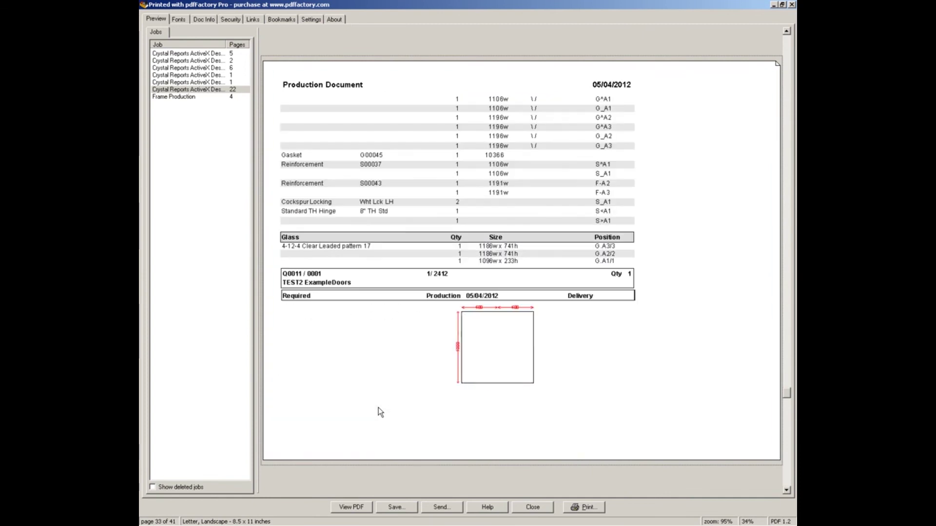
scroll(378, 407, down, 1)
scroll(378, 407, down, 1)
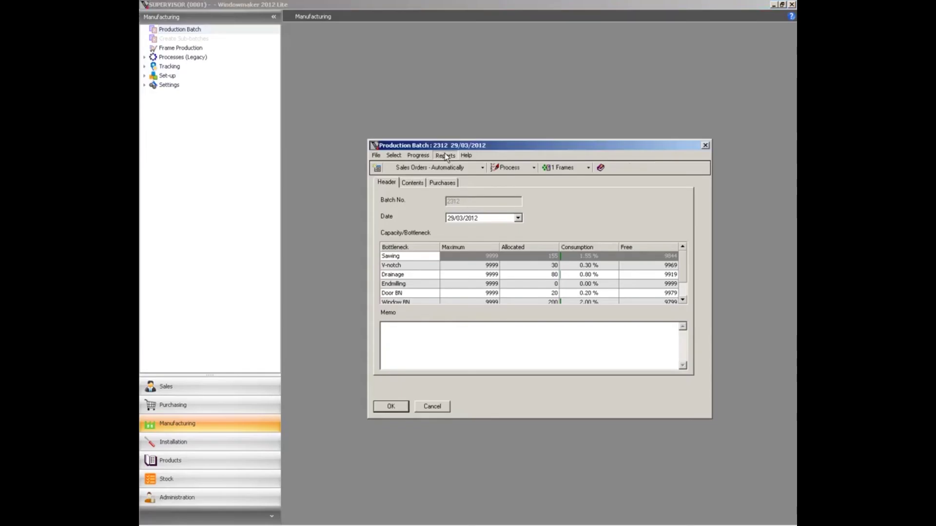
Preview the glass purchase order report for production batch 2312 and go on to its second page.
click(444, 155)
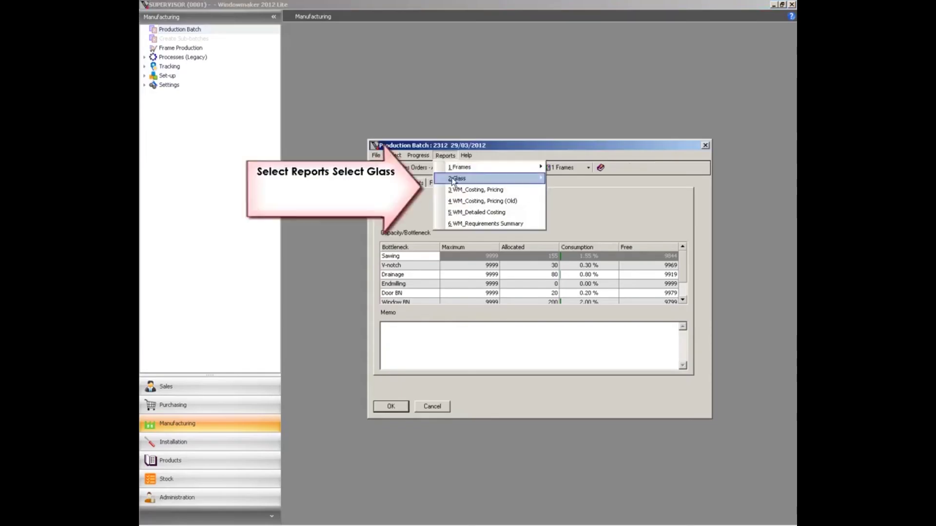
mouse_move(454, 182)
click(580, 190)
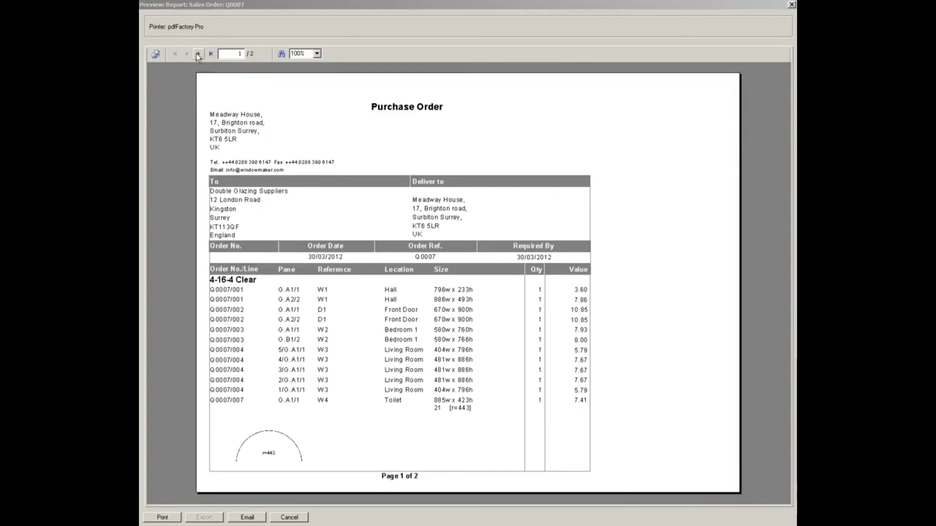
click(197, 54)
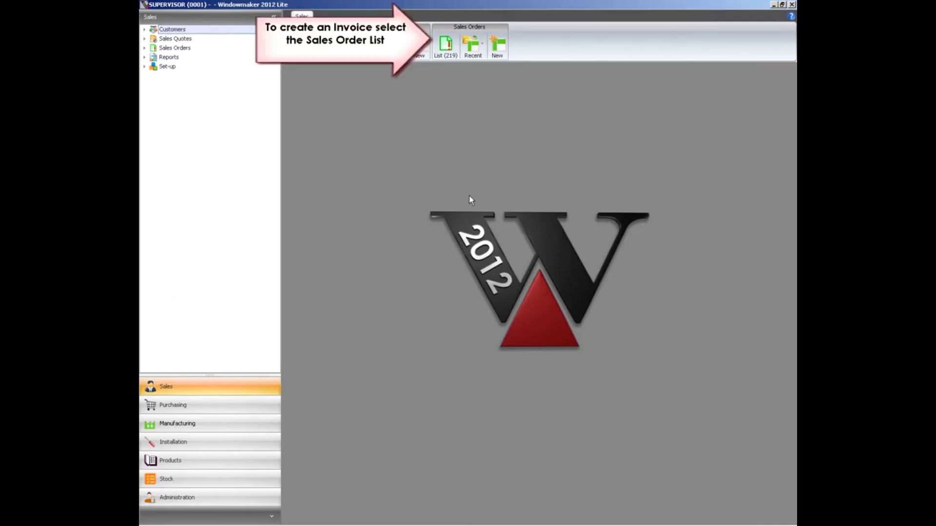
Open the TestWindows order from the live sales orders list and show its document settings.
click(441, 44)
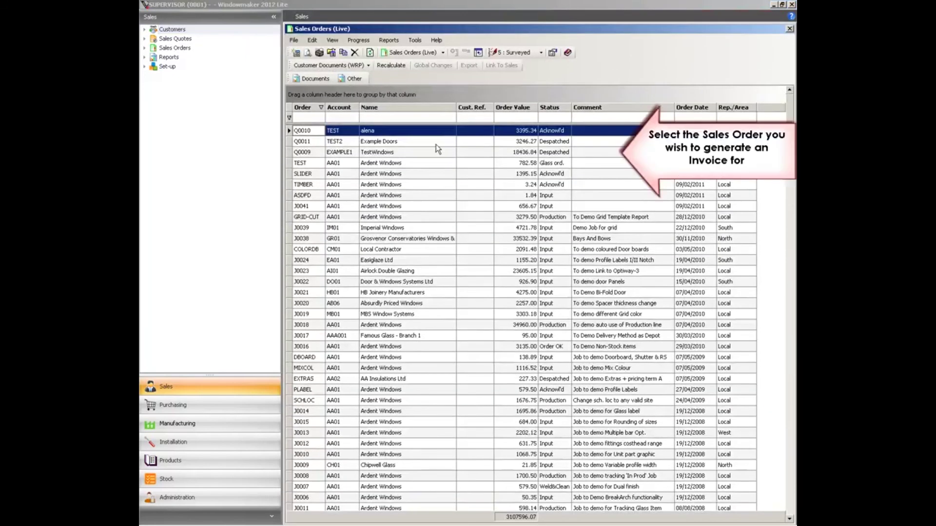
click(436, 153)
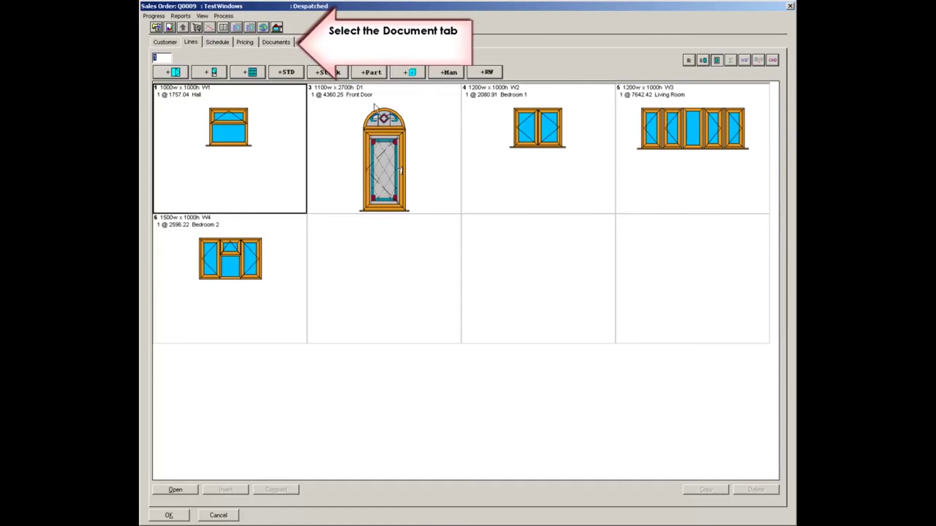
click(284, 46)
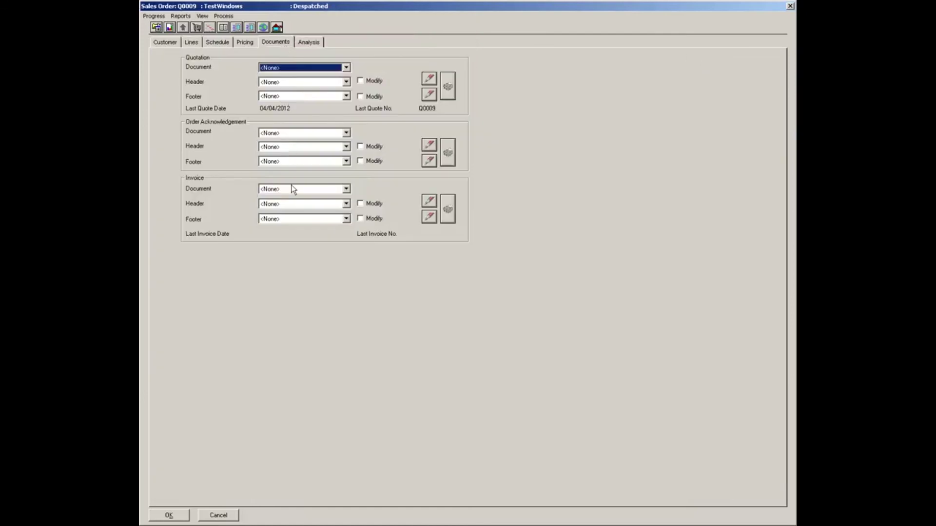
Set the sales order's invoice document to WM_Invoice and preview the invoice.
click(346, 189)
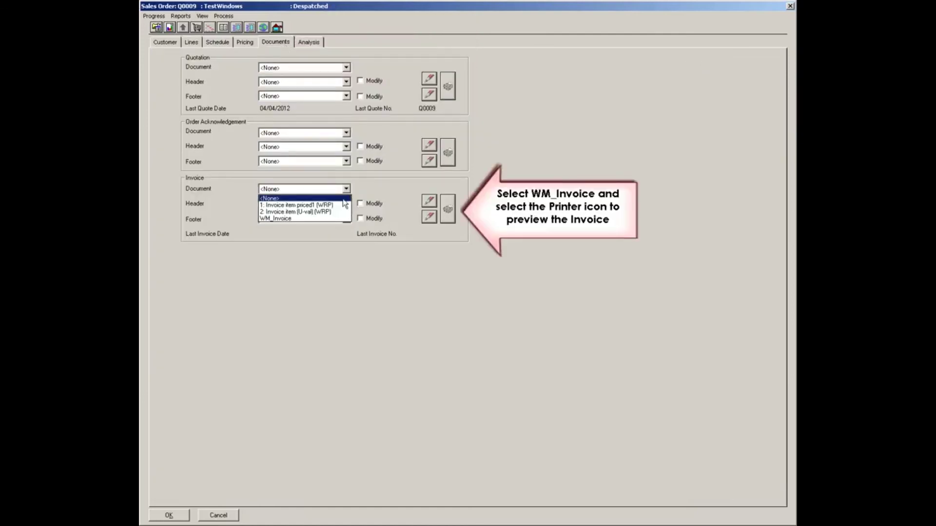
click(340, 225)
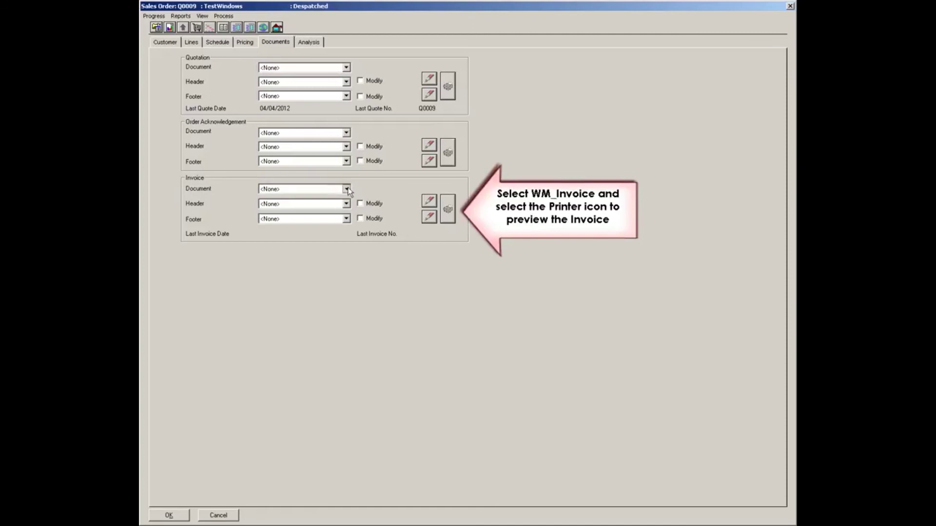
click(346, 189)
click(336, 216)
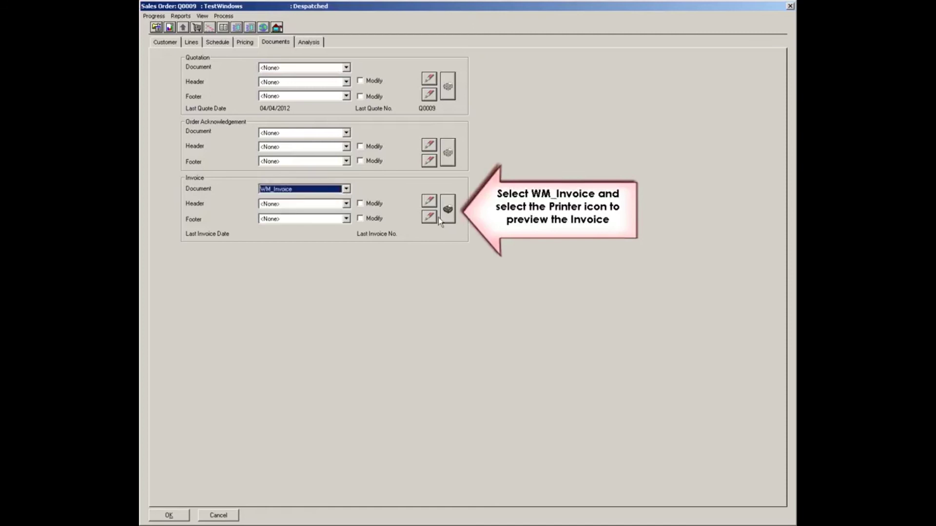
click(447, 215)
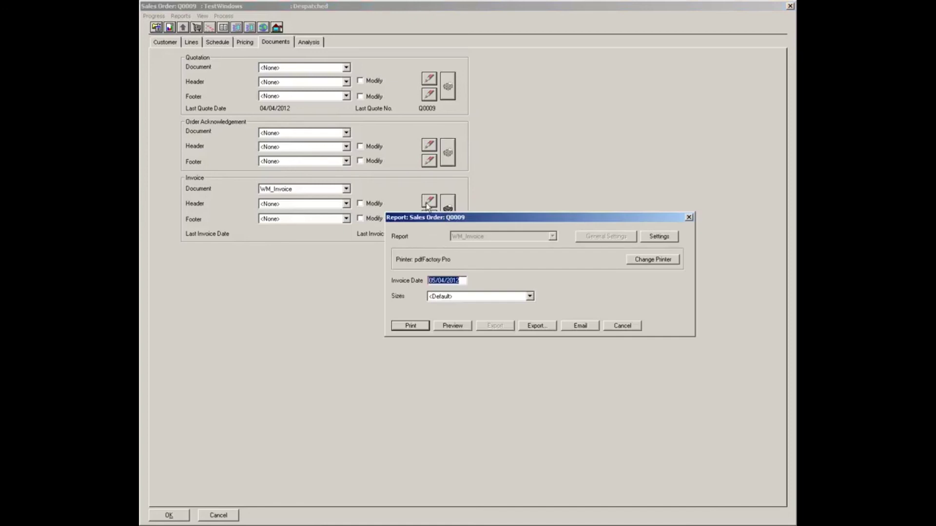
click(442, 327)
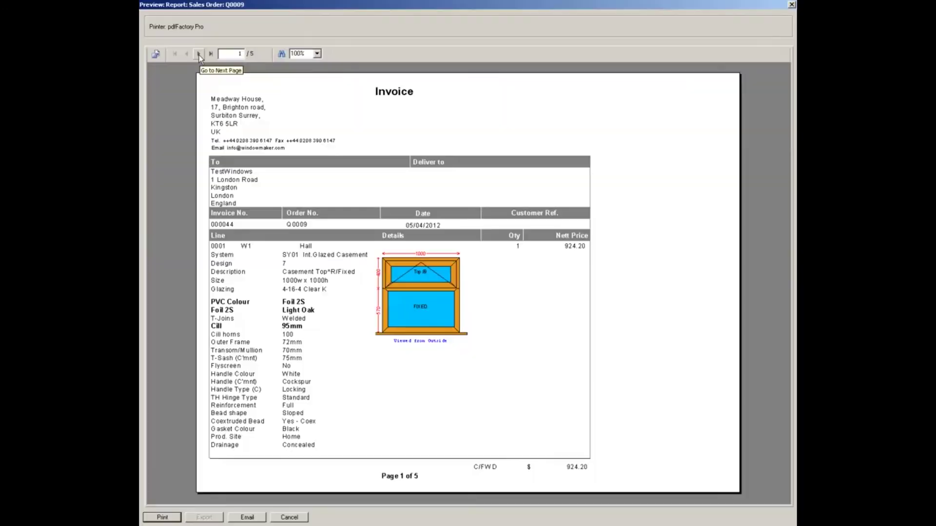
Page through the TestWindows invoice preview up to its last page to review the order lines and totals.
click(199, 55)
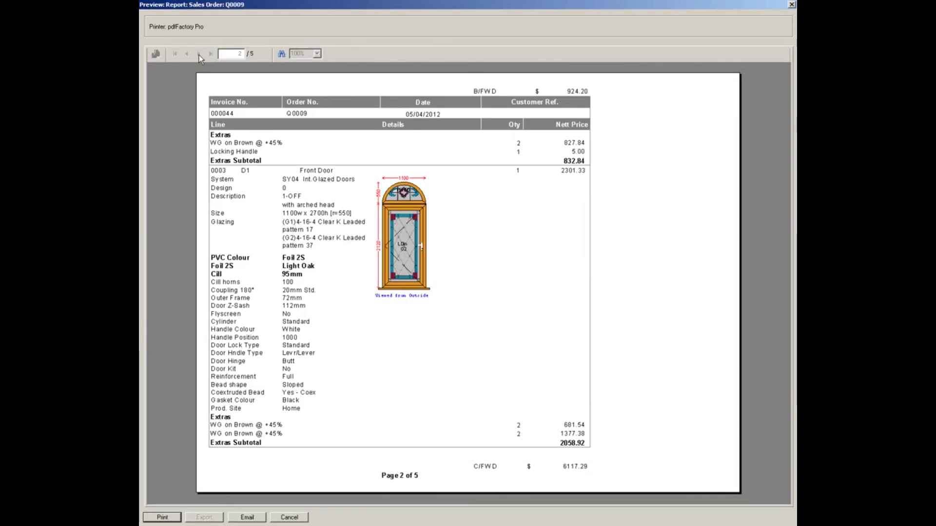
click(199, 55)
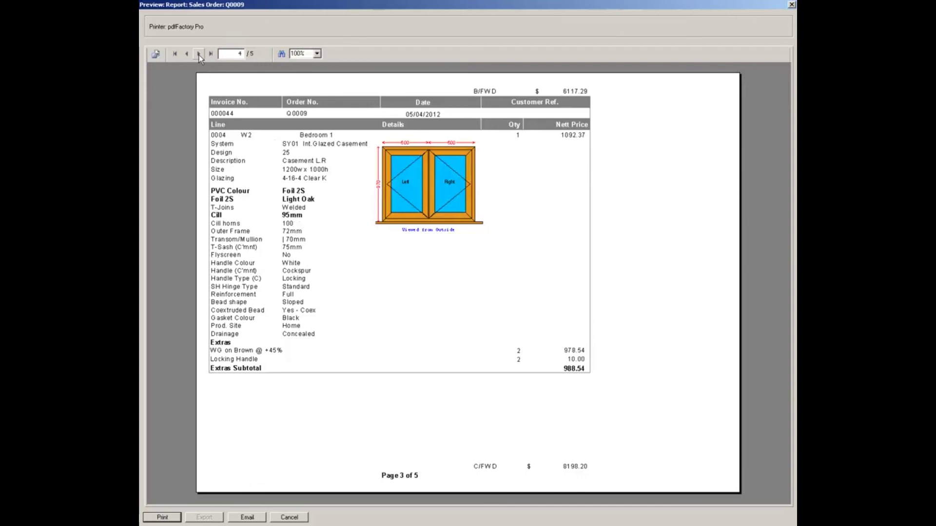
click(199, 55)
click(199, 54)
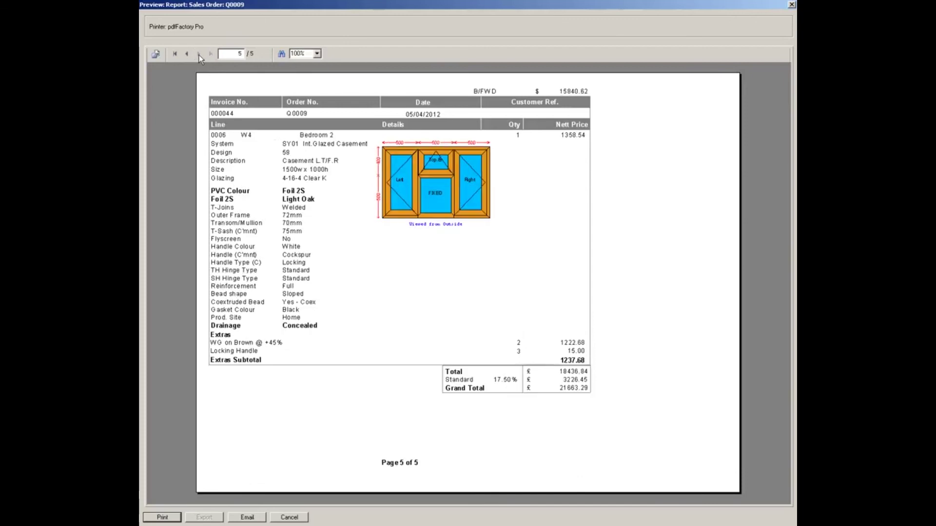